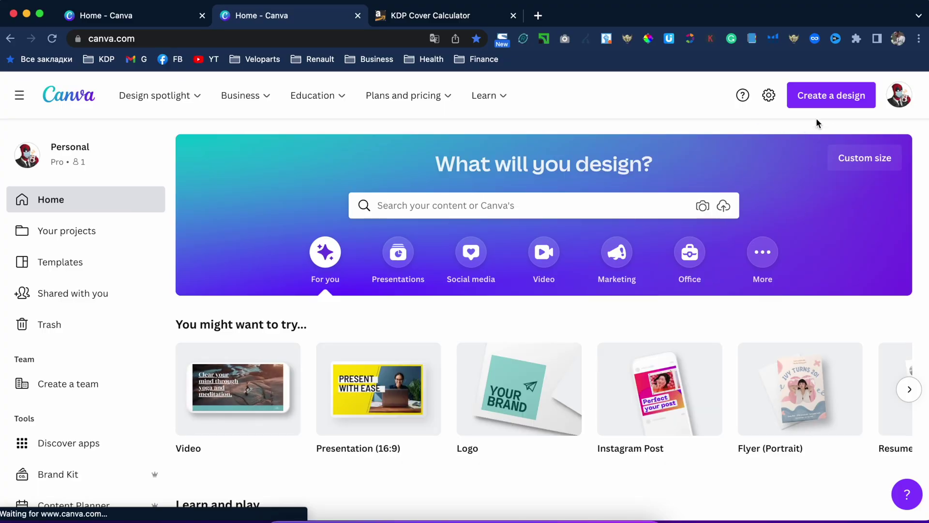
Step: Start a custom-size design and set its unit to inches, its width to 6 and its height to 9
{"action": "left_click", "coordinate": [839, 99]}
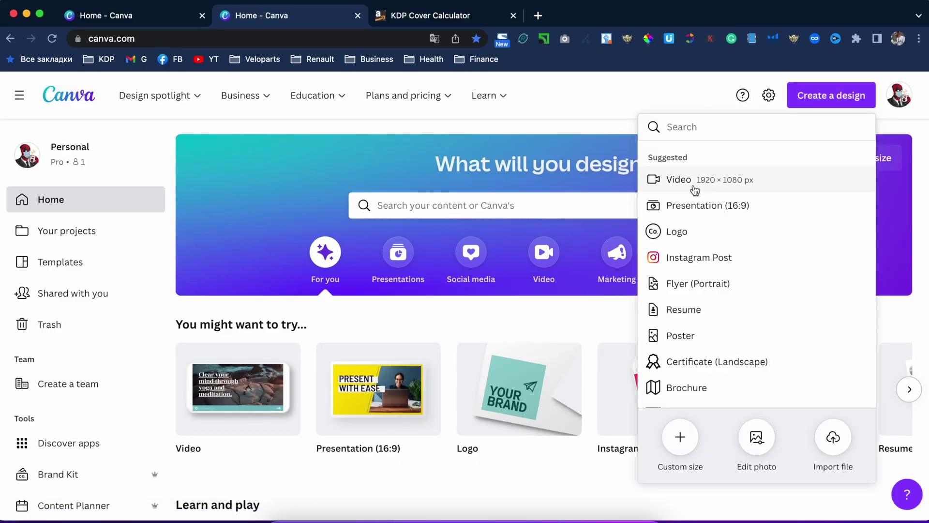
{"action": "left_click", "coordinate": [695, 440]}
{"action": "left_click", "coordinate": [836, 187]}
{"action": "left_click", "coordinate": [818, 270]}
{"action": "left_click", "coordinate": [827, 188]}
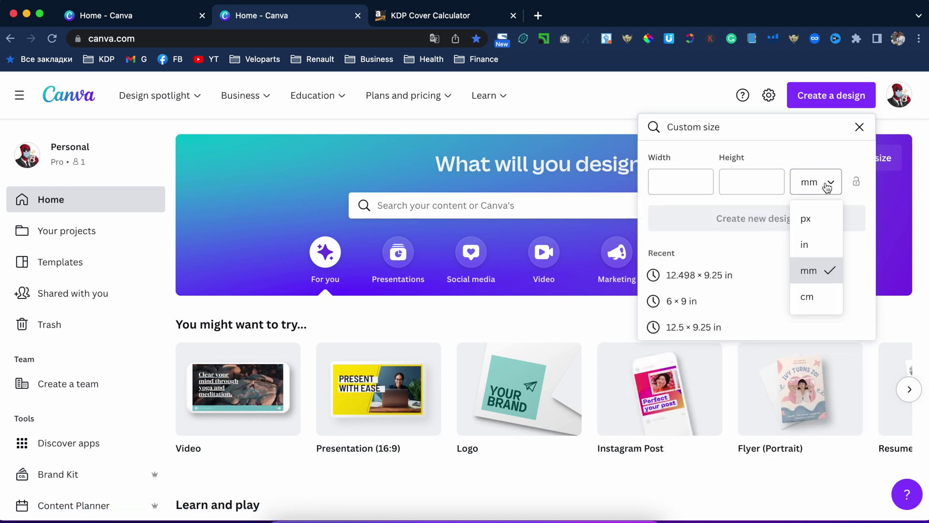
{"action": "left_click", "coordinate": [809, 245]}
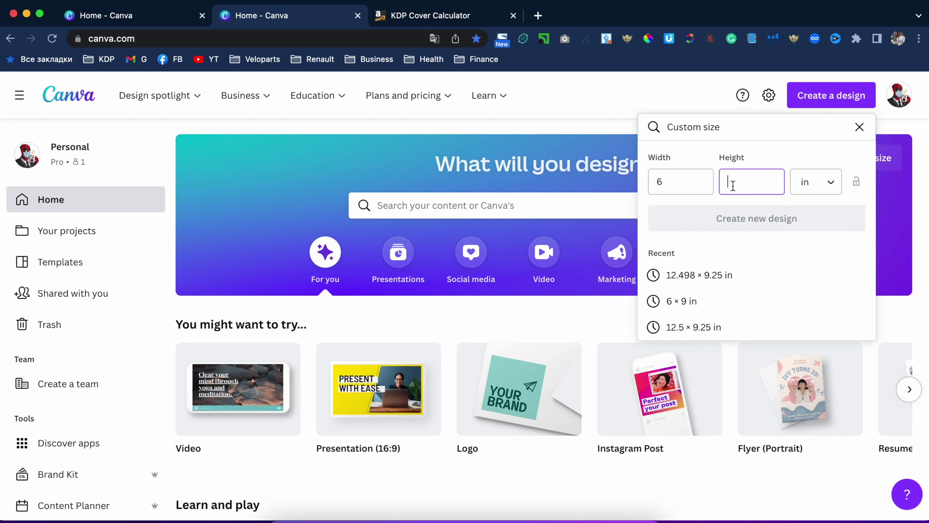
{"action": "type", "text": "9"}
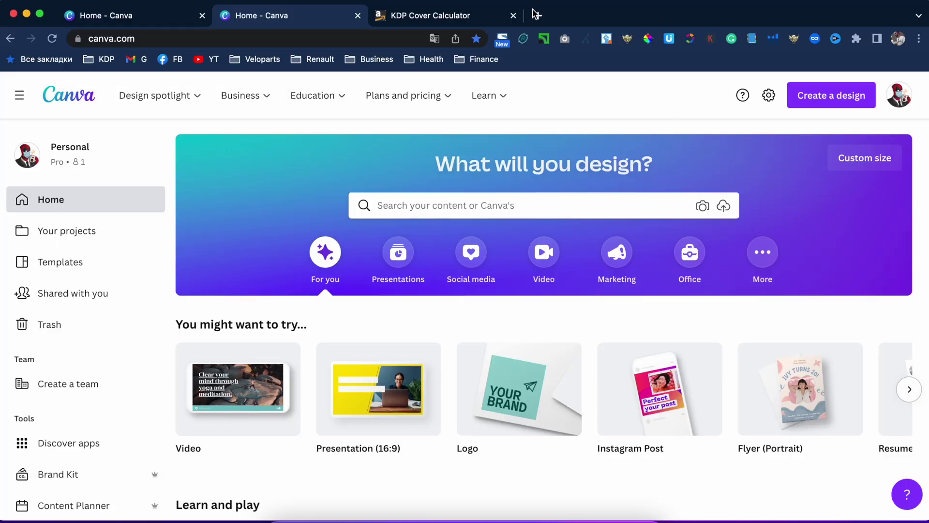
Step: In a new browser tab, search Google for "kdp interior calculator" and open the KDP page on trim size, bleed and margins
{"action": "left_click", "coordinate": [535, 14]}
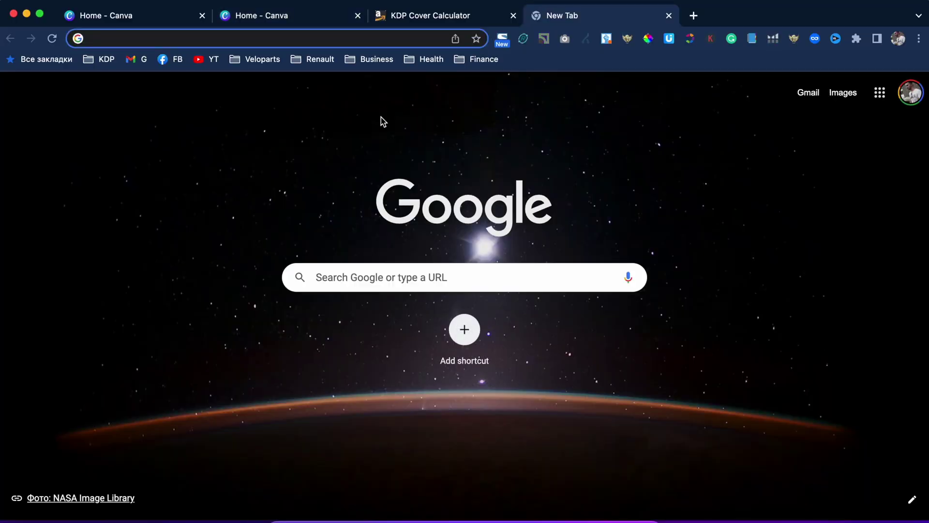
{"action": "type", "text": "kdp "}
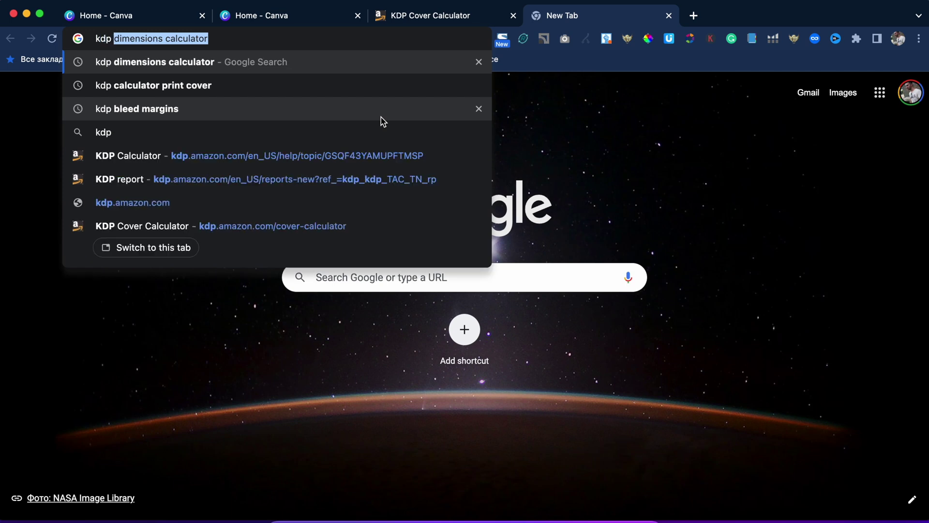
{"action": "type", "text": "interior"}
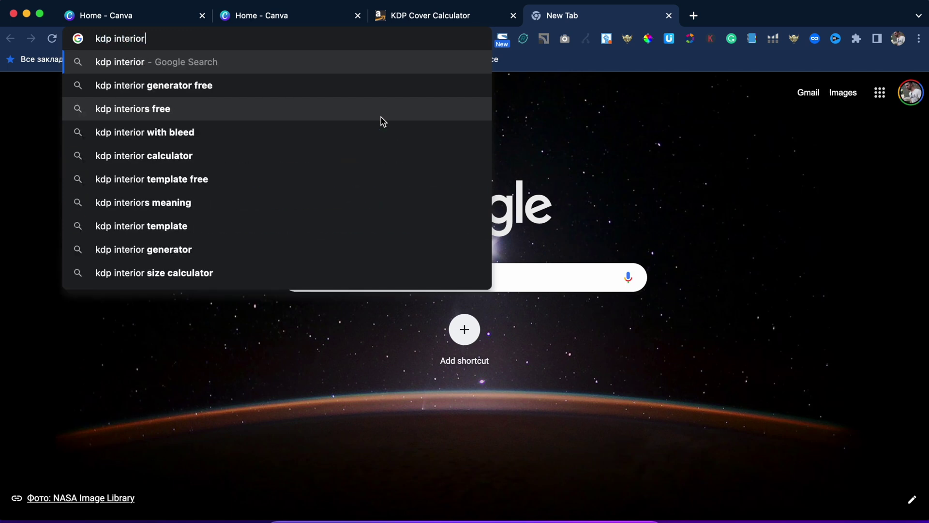
{"action": "left_click", "coordinate": [299, 155]}
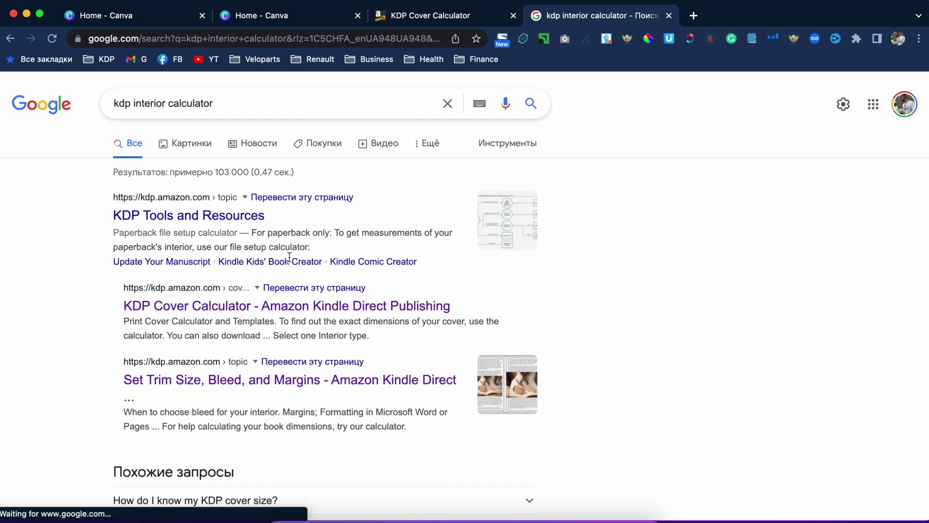
{"action": "scroll", "coordinate": [271, 229], "scroll_direction": "down", "scroll_amount": 3}
{"action": "scroll", "coordinate": [270, 230], "scroll_direction": "down", "scroll_amount": 1}
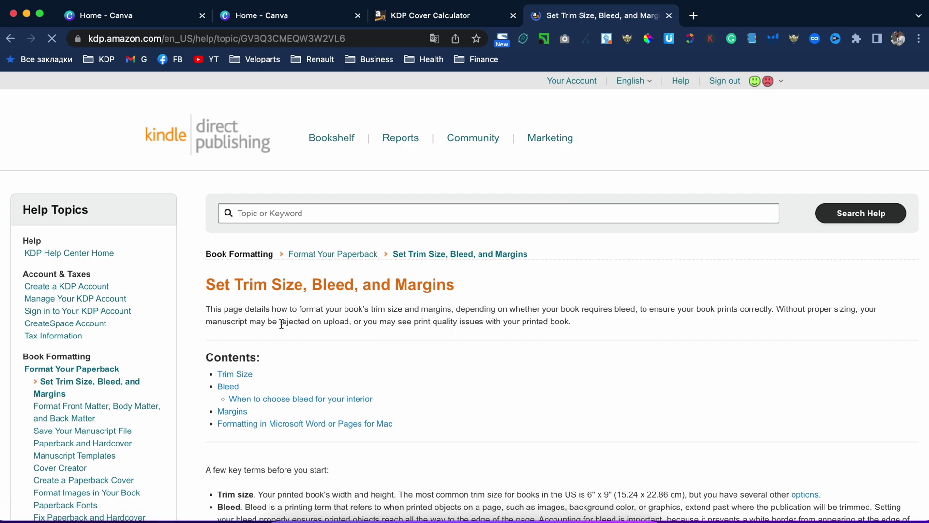
Step: Find the bleed section and expand the kdp.amazon.com examples of page size with and without bleed
{"action": "scroll", "coordinate": [406, 326], "scroll_direction": "down", "scroll_amount": 10}
{"action": "scroll", "coordinate": [407, 327], "scroll_direction": "down", "scroll_amount": 15}
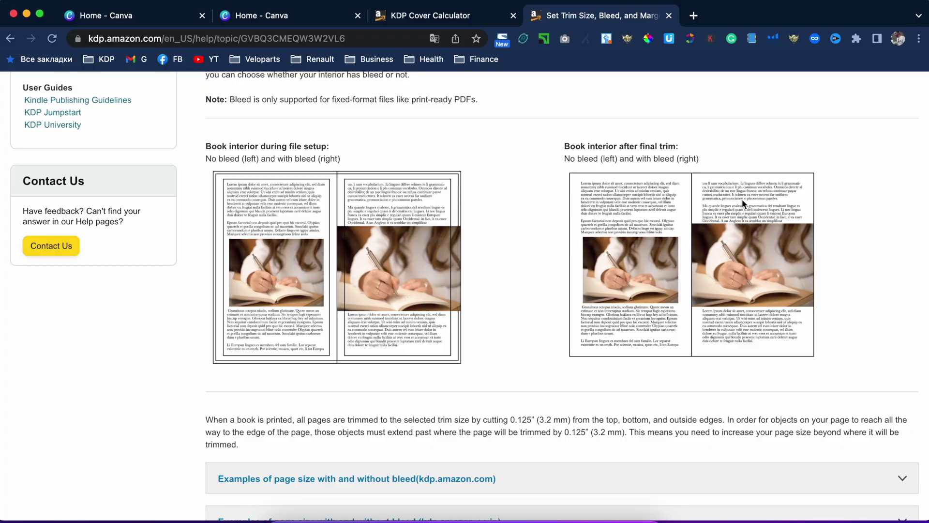
{"action": "scroll", "coordinate": [744, 204], "scroll_direction": "up", "scroll_amount": 3}
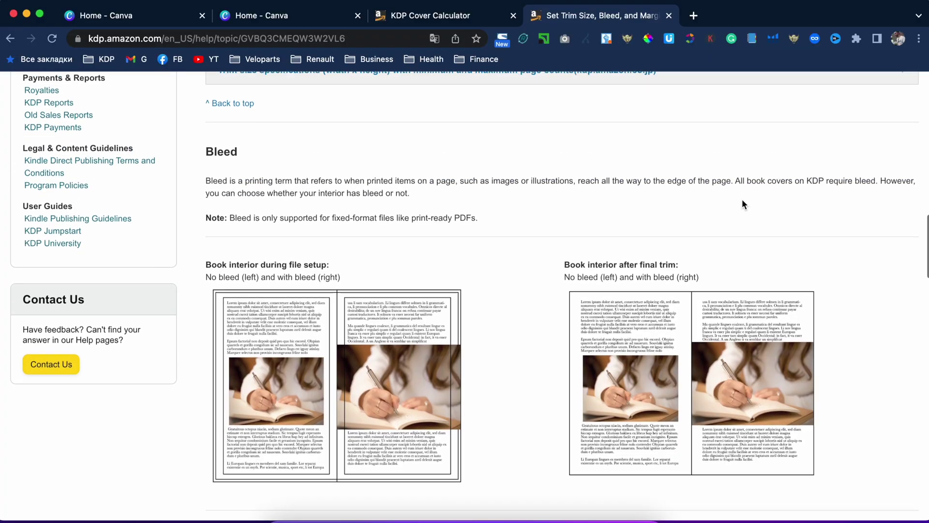
{"action": "scroll", "coordinate": [744, 204], "scroll_direction": "down", "scroll_amount": 3}
{"action": "scroll", "coordinate": [470, 317], "scroll_direction": "down", "scroll_amount": 3}
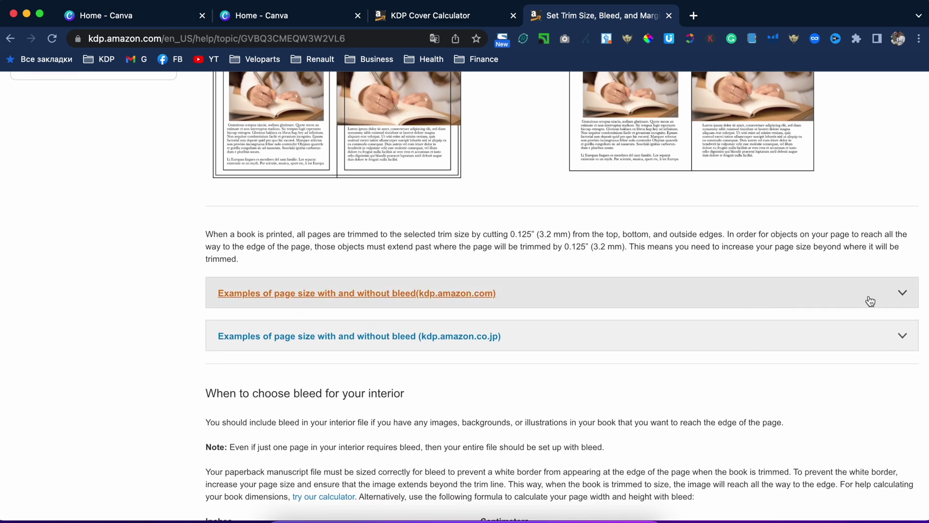
{"action": "left_click", "coordinate": [870, 301]}
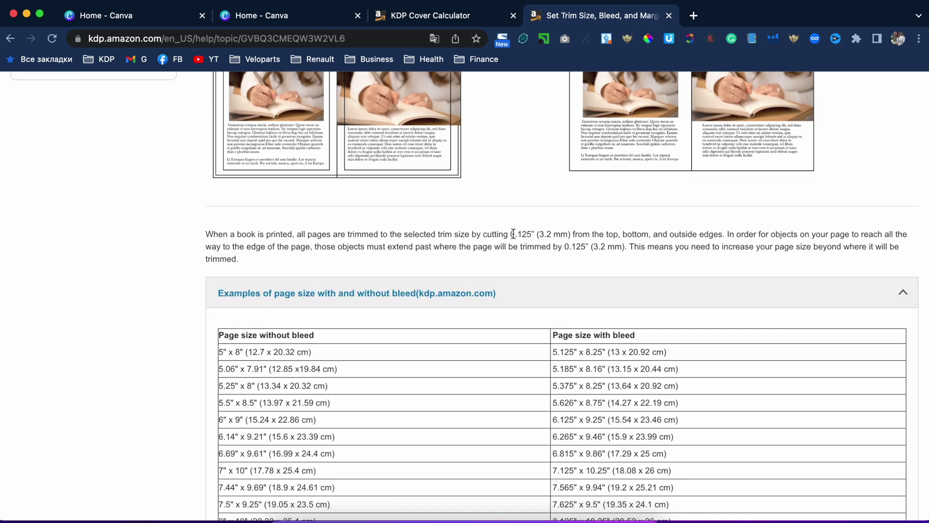
Step: Check the trim allowance for bleed and look up the with-bleed page size for a 6" x 9" book
{"action": "left_click_drag", "start_coordinate": [518, 234], "coordinate": [521, 235]}
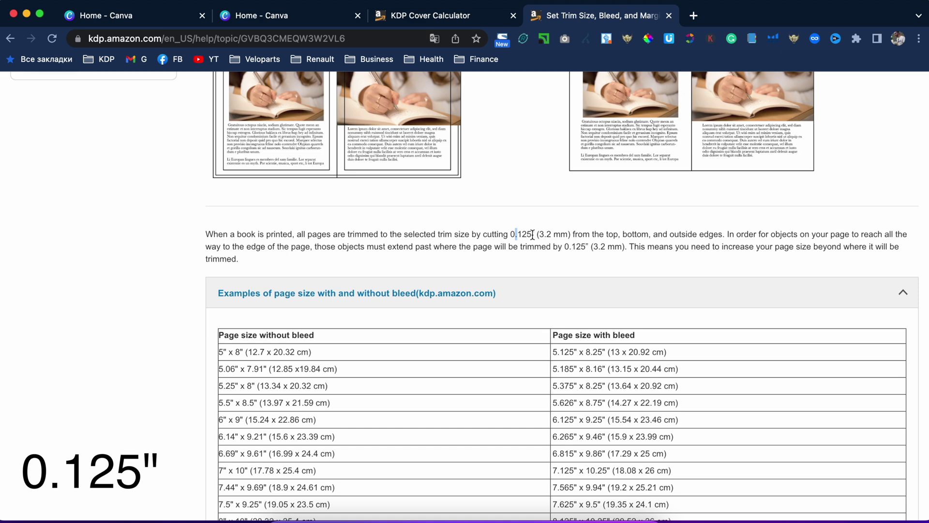
{"action": "scroll", "coordinate": [515, 353], "scroll_direction": "down", "scroll_amount": 5}
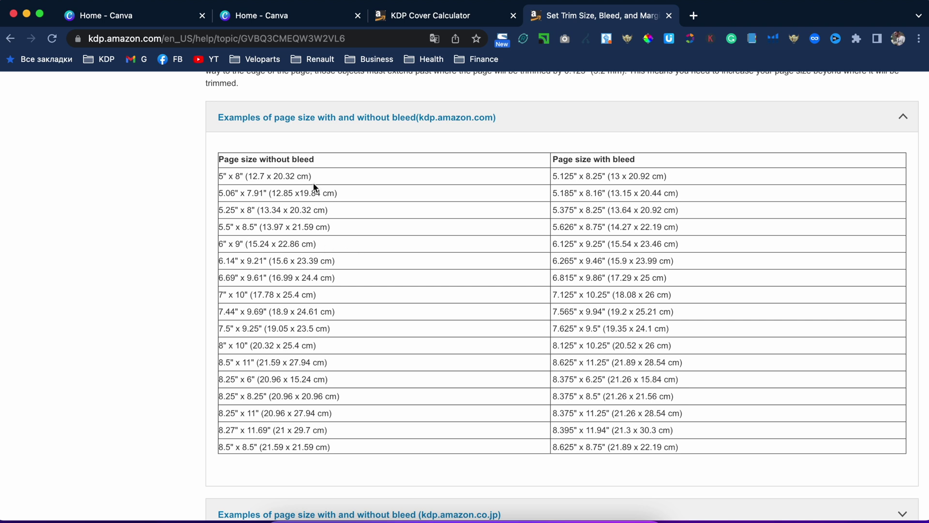
{"action": "left_click_drag", "start_coordinate": [323, 159], "coordinate": [261, 160]}
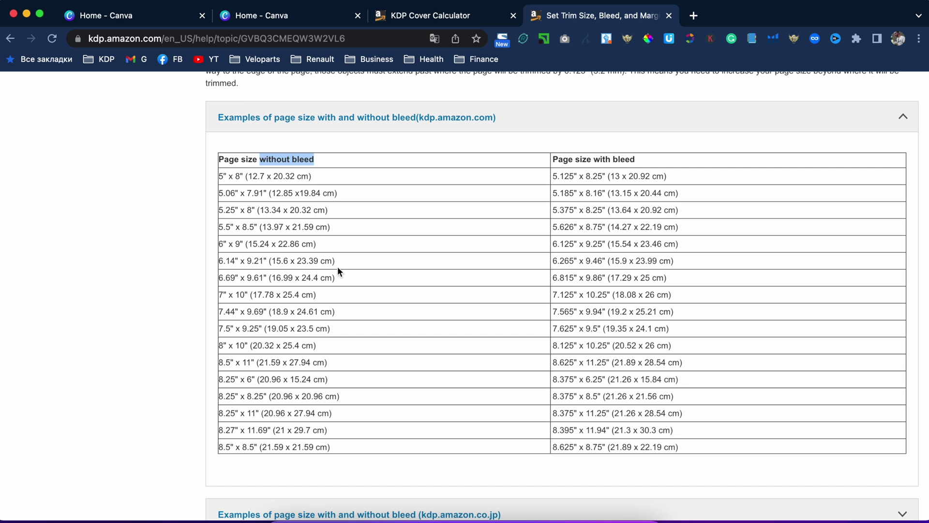
{"action": "left_click_drag", "start_coordinate": [242, 245], "coordinate": [426, 247]}
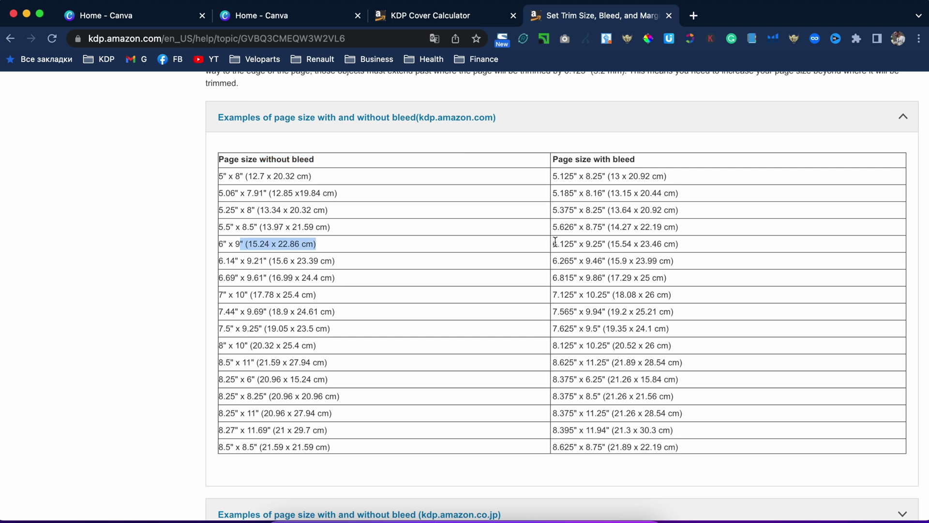
{"action": "left_click_drag", "start_coordinate": [557, 244], "coordinate": [608, 243]}
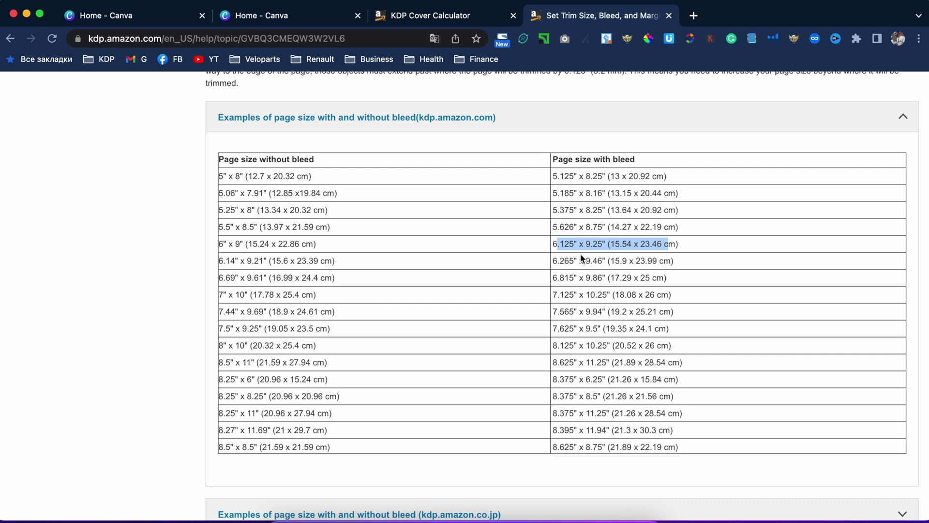
{"action": "left_click", "coordinate": [564, 244]}
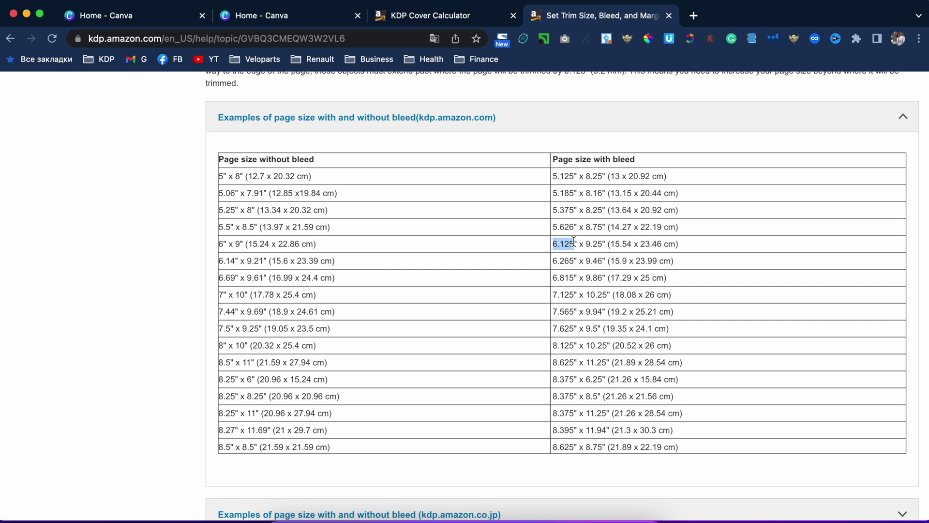
Step: Switch back to Canva, reopen the custom size setup for a new design and set the width to 6.125 in
{"action": "left_click", "coordinate": [307, 17]}
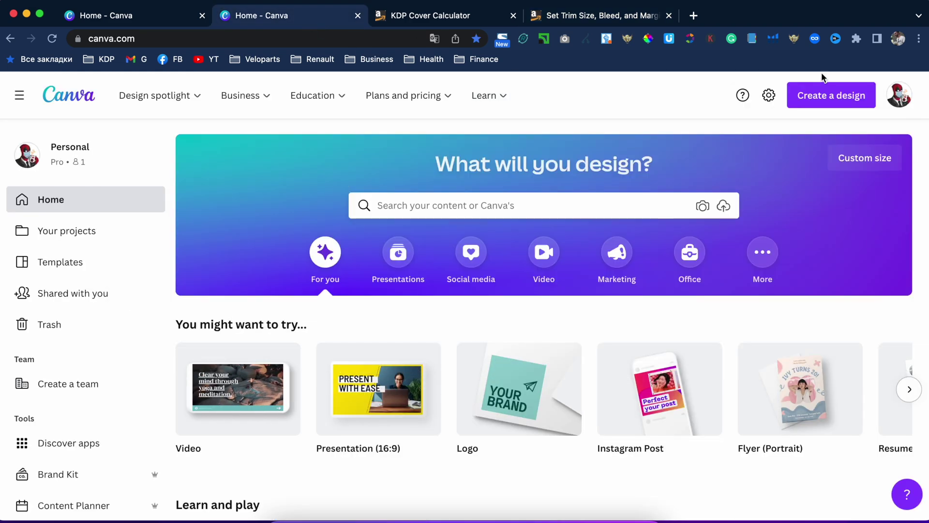
{"action": "left_click", "coordinate": [839, 99]}
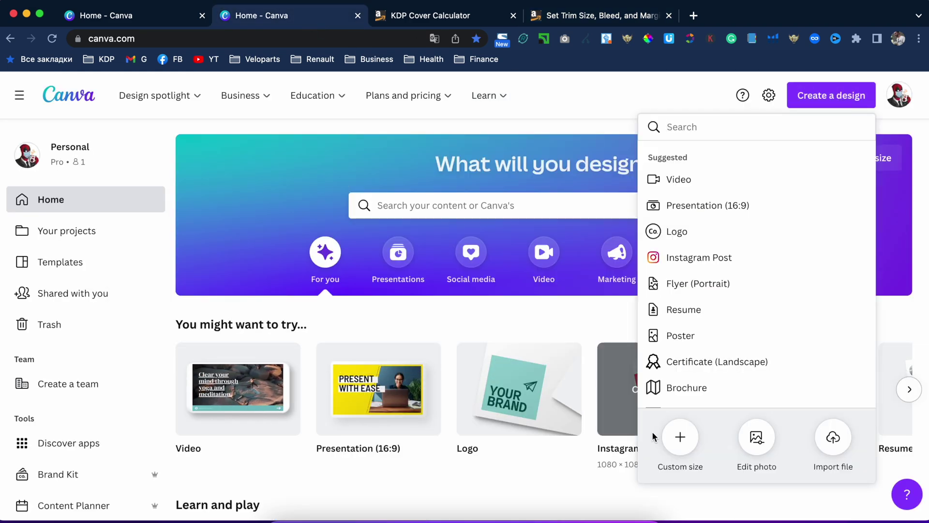
{"action": "left_click", "coordinate": [680, 437]}
{"action": "double_click", "coordinate": [682, 181]}
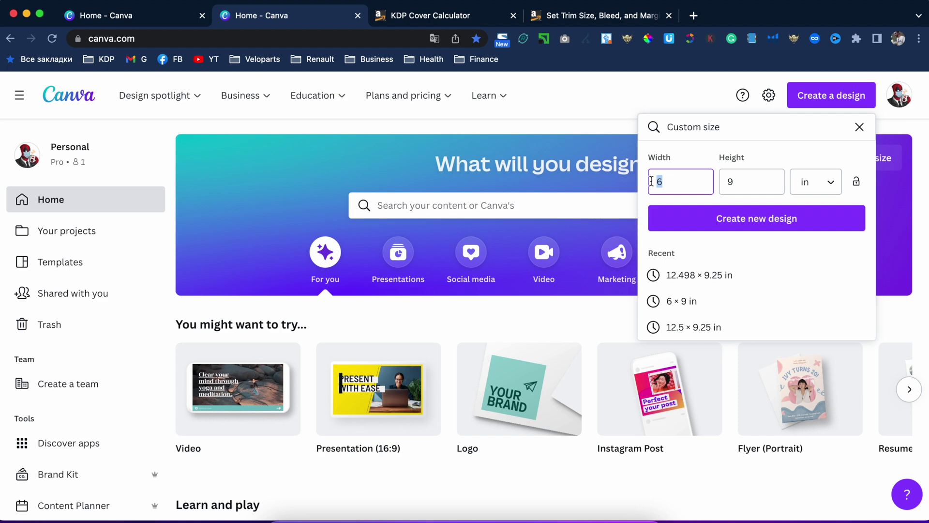
{"action": "type", "text": "6.125"}
Step: Check the with-bleed height on the KDP page, set the design's height to 9.25 in and create the design
{"action": "left_click", "coordinate": [612, 21]}
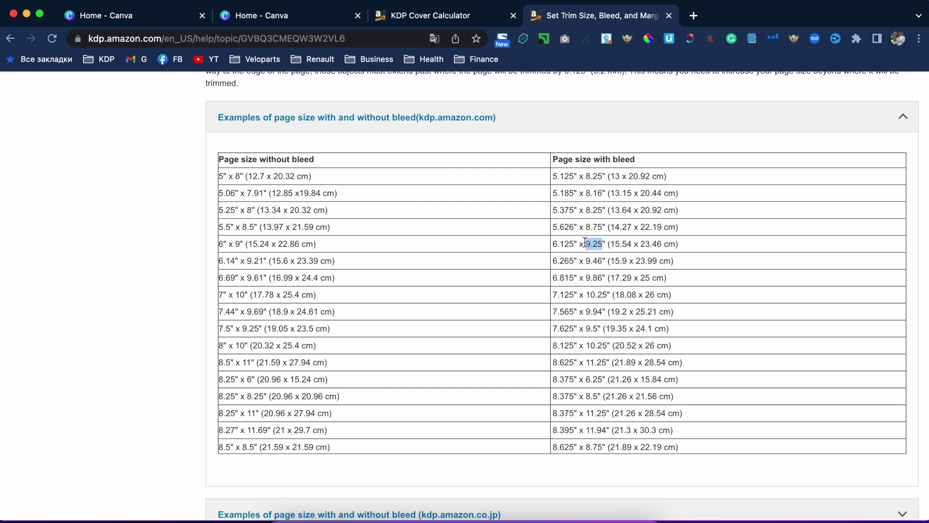
{"action": "left_click", "coordinate": [300, 19]}
{"action": "double_click", "coordinate": [752, 178]}
{"action": "type", "text": "9.25"}
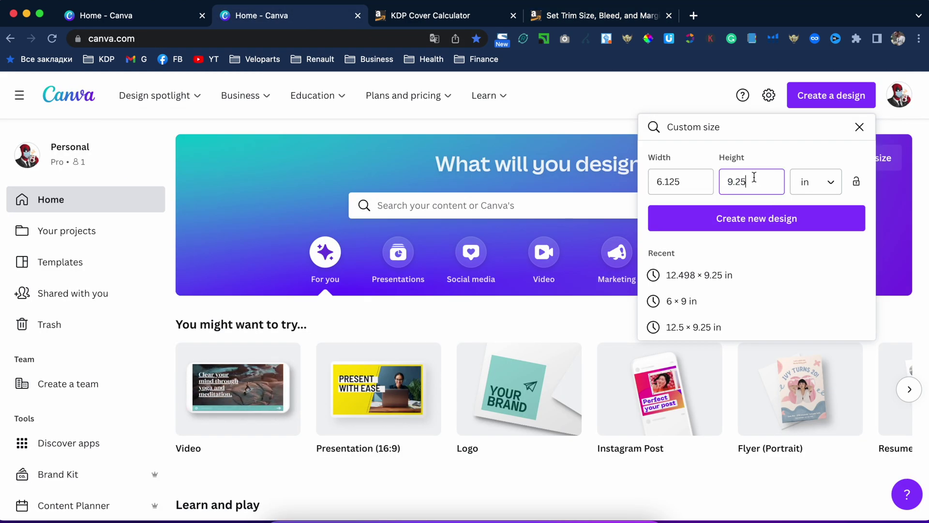
{"action": "left_click", "coordinate": [750, 225]}
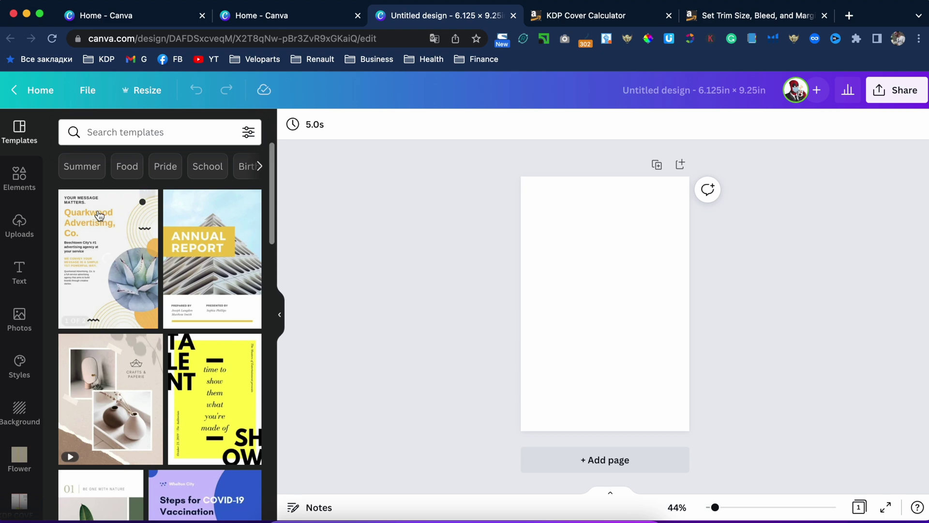
Step: Add a straight line element and place it near the top of the page, spanning the full page width
{"action": "left_click", "coordinate": [25, 182]}
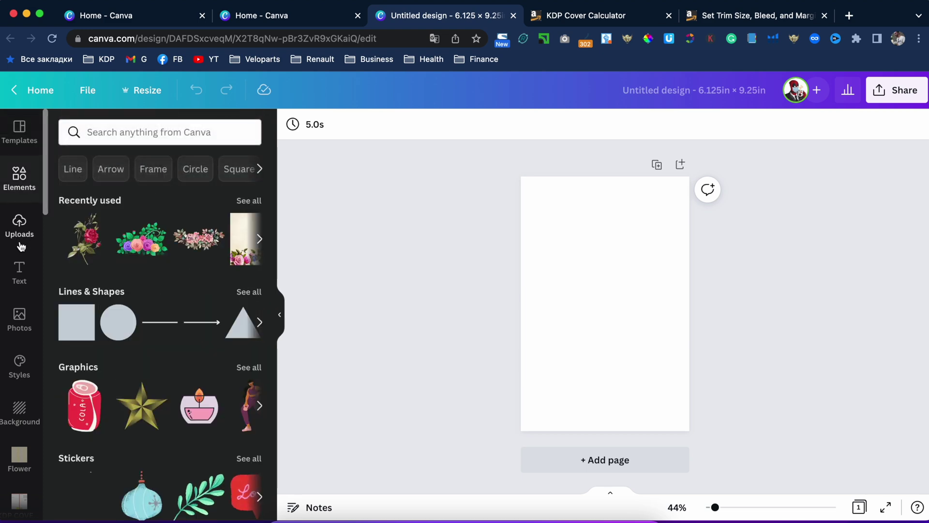
{"action": "left_click", "coordinate": [159, 321]}
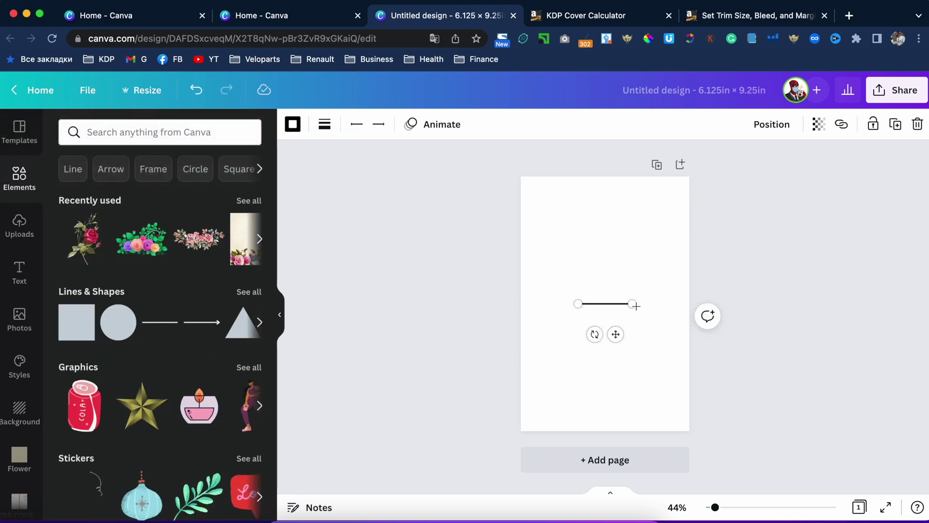
{"action": "left_click_drag", "start_coordinate": [615, 309], "coordinate": [651, 197]}
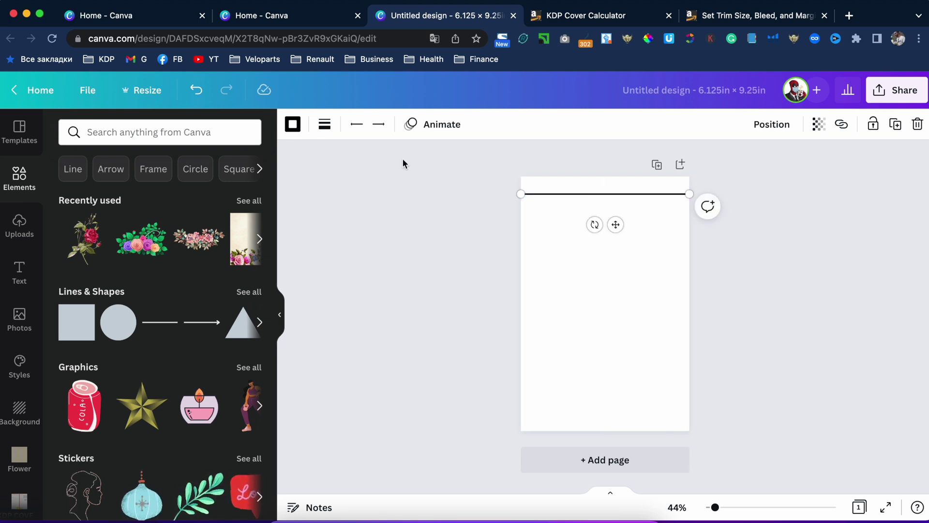
Step: Set the line's weight to 2 and move the line slightly upward near the top of the page
{"action": "left_click", "coordinate": [325, 127]}
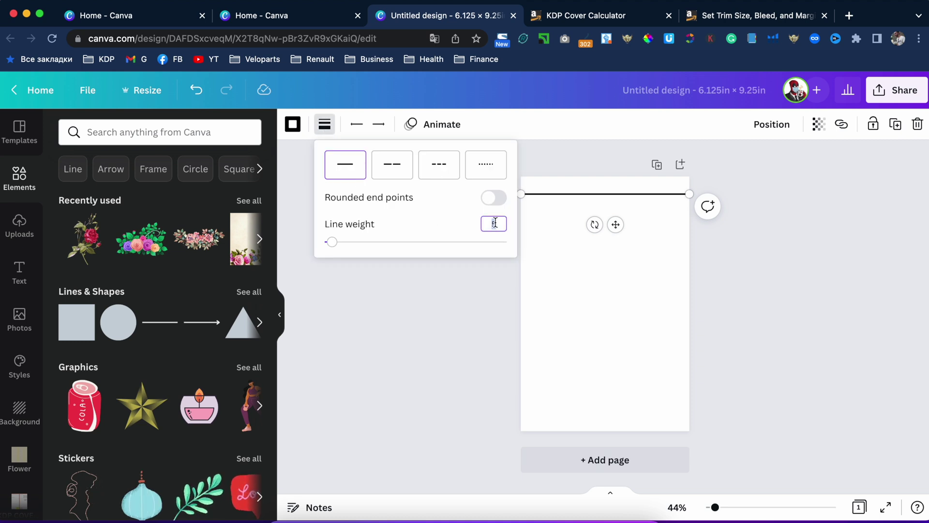
{"action": "type", "text": "2"}
{"action": "left_click", "coordinate": [760, 287]}
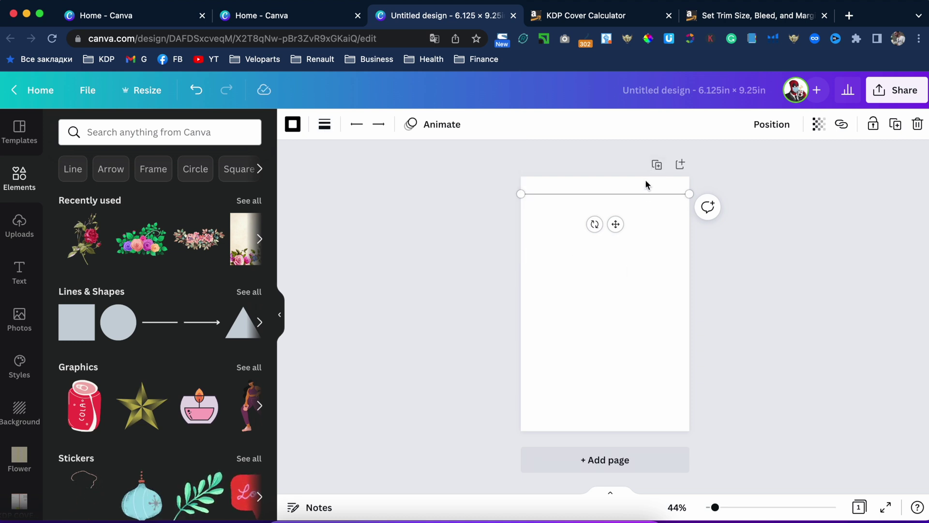
{"action": "left_click_drag", "start_coordinate": [643, 195], "coordinate": [643, 193]}
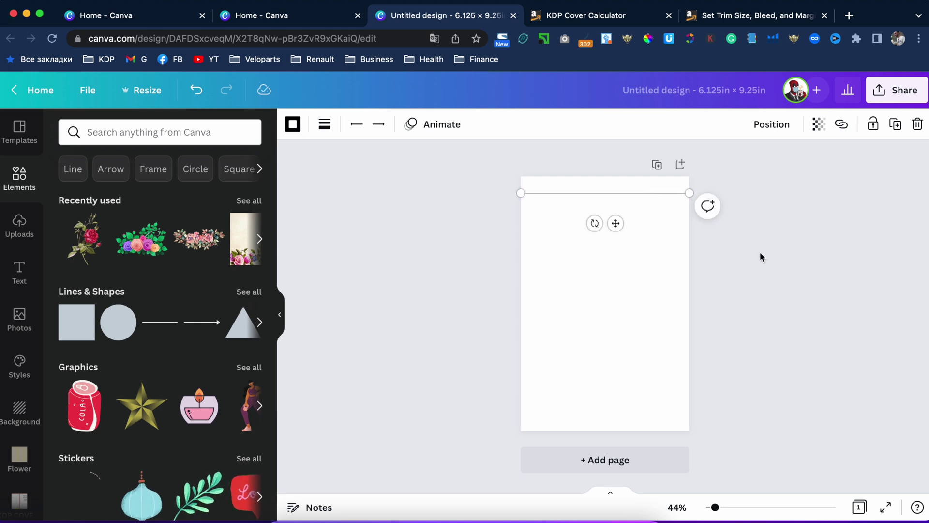
Step: Duplicate the line repeatedly until the copies cascade down about two thirds of the page
{"action": "key", "text": "super+d"}
{"action": "key", "text": "super+d"}
{"action": "key", "text": "super+d"}
{"action": "key", "text": "super+d"}
{"action": "key", "text": "super+d"}
{"action": "key", "text": "super+d"}
{"action": "key", "text": "super+d"}
{"action": "key", "text": "super+d"}
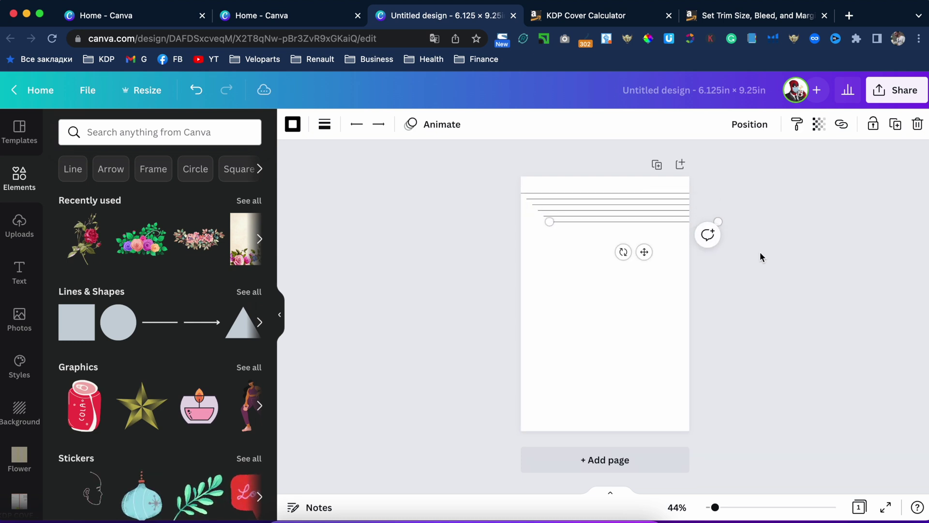
{"action": "key", "text": "super+d"}
{"action": "key", "text": "super+d"}
{"action": "key", "text": "super+d"}
{"action": "key", "text": "super+d"}
{"action": "key", "text": "super+d"}
{"action": "key", "text": "super+d"}
{"action": "key", "text": "super+d"}
{"action": "key", "text": "super+d"}
{"action": "key", "text": "super+d"}
{"action": "key", "text": "super+d"}
{"action": "key", "text": "super+d"}
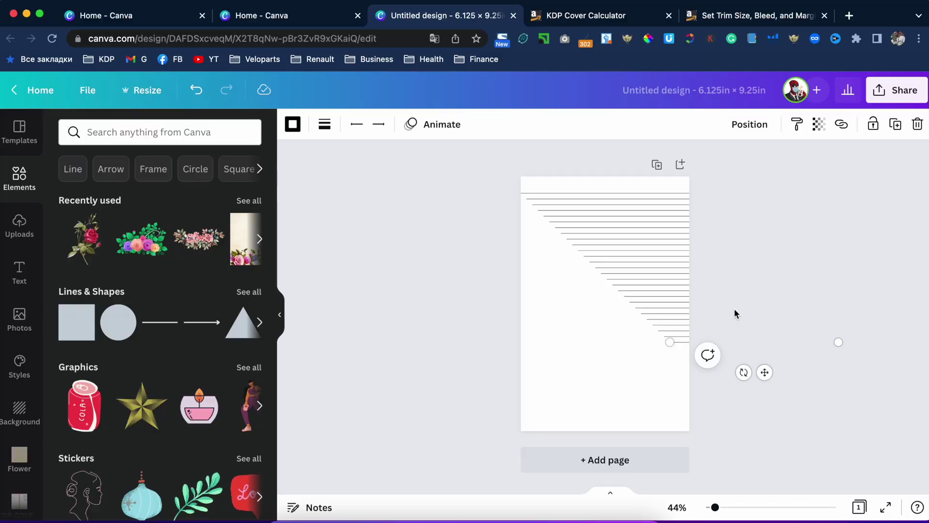
{"action": "key", "text": "super+d"}
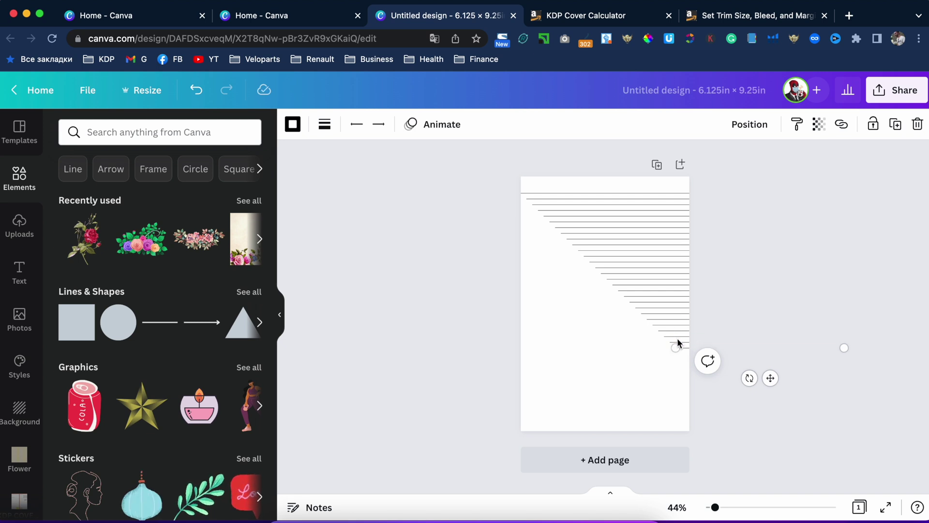
Step: Place the last line near the page's bottom edge, then left-align all the lines and tidy up their spacing
{"action": "left_click_drag", "start_coordinate": [683, 348], "coordinate": [529, 415]}
{"action": "left_click_drag", "start_coordinate": [470, 183], "coordinate": [746, 441]}
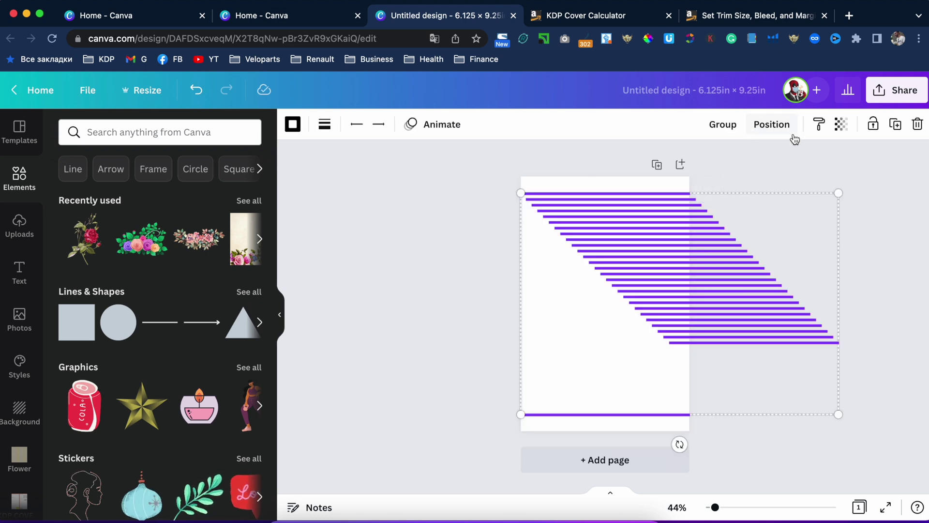
{"action": "left_click", "coordinate": [774, 127]}
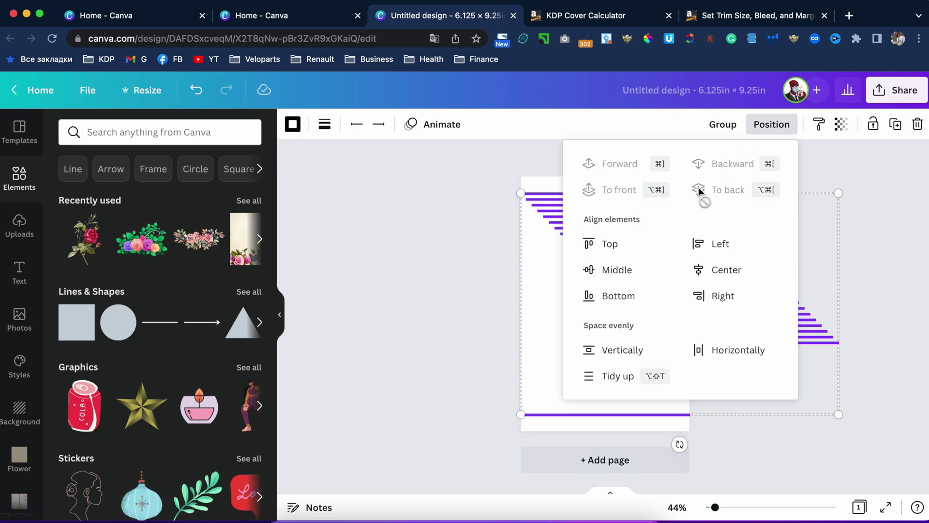
{"action": "left_click", "coordinate": [716, 244]}
{"action": "left_click", "coordinate": [616, 375]}
{"action": "left_click", "coordinate": [470, 350]}
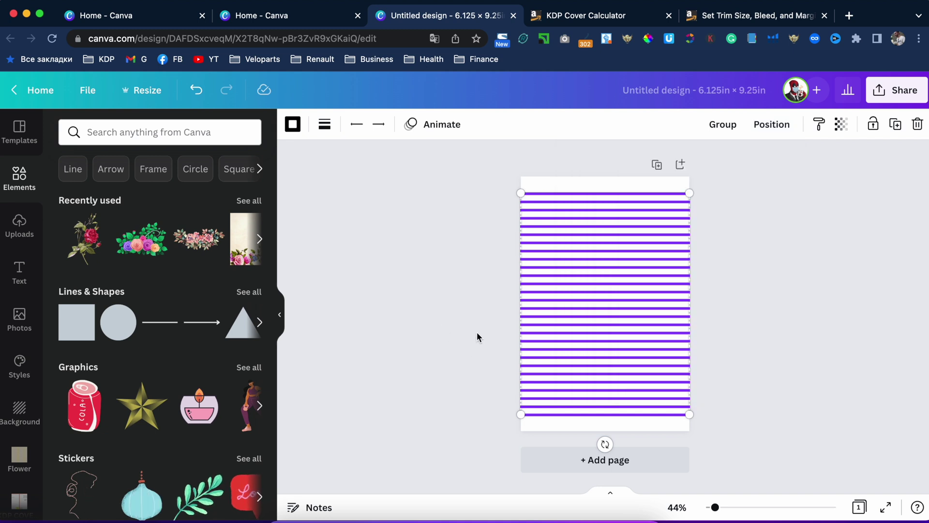
Step: Select all the lines and nudge them slightly down the page together
{"action": "left_click", "coordinate": [479, 338]}
{"action": "left_click_drag", "start_coordinate": [453, 174], "coordinate": [766, 434]}
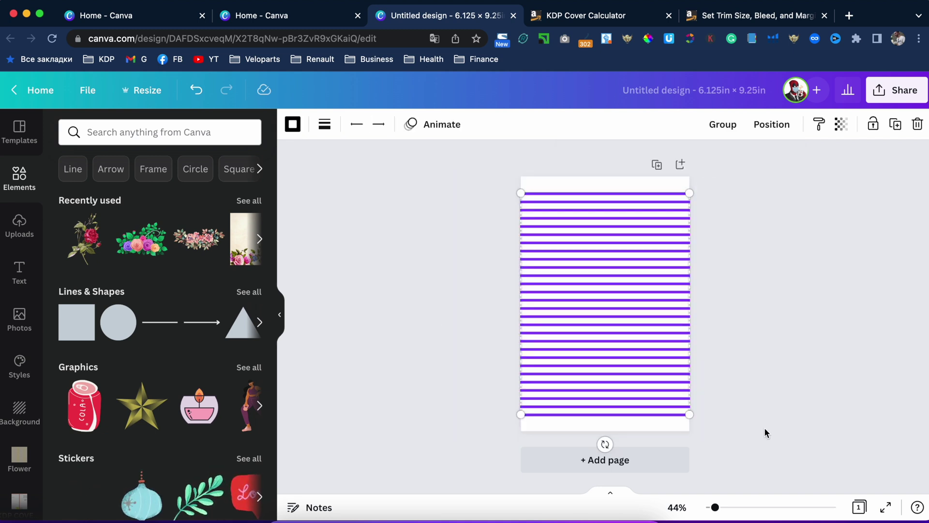
{"action": "key", "text": "Down"}
{"action": "key", "text": "Down"}
{"action": "key", "text": "Down"}
{"action": "key", "text": "Down"}
{"action": "key", "text": "Down"}
{"action": "key", "text": "Down"}
{"action": "key", "text": "Down"}
{"action": "key", "text": "Down"}
{"action": "key", "text": "Down"}
{"action": "key", "text": "Down"}
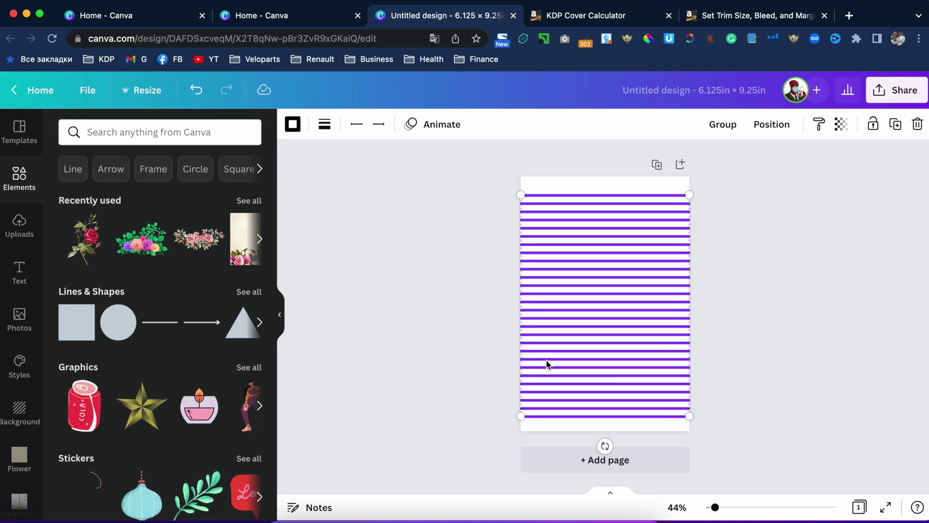
{"action": "left_click", "coordinate": [501, 348]}
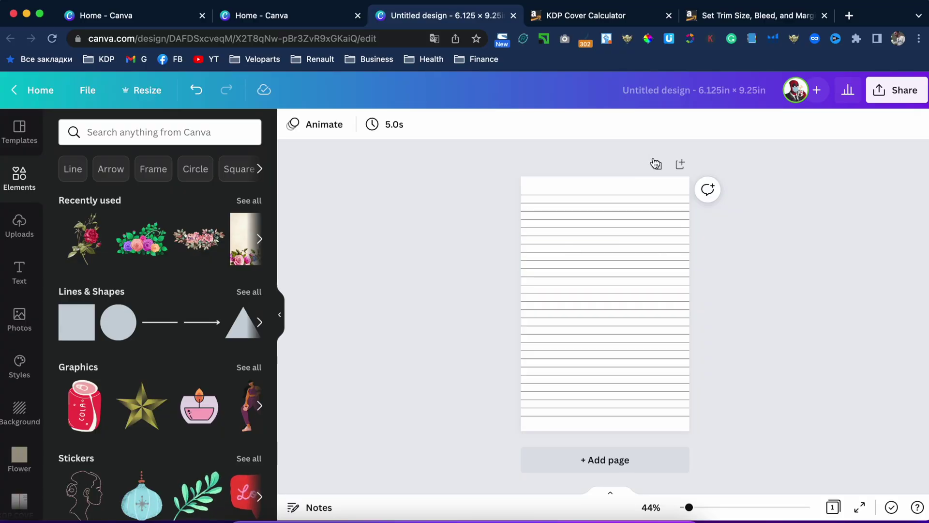
Step: Duplicate the lined page repeatedly until the design has 100 pages
{"action": "left_click", "coordinate": [655, 164]}
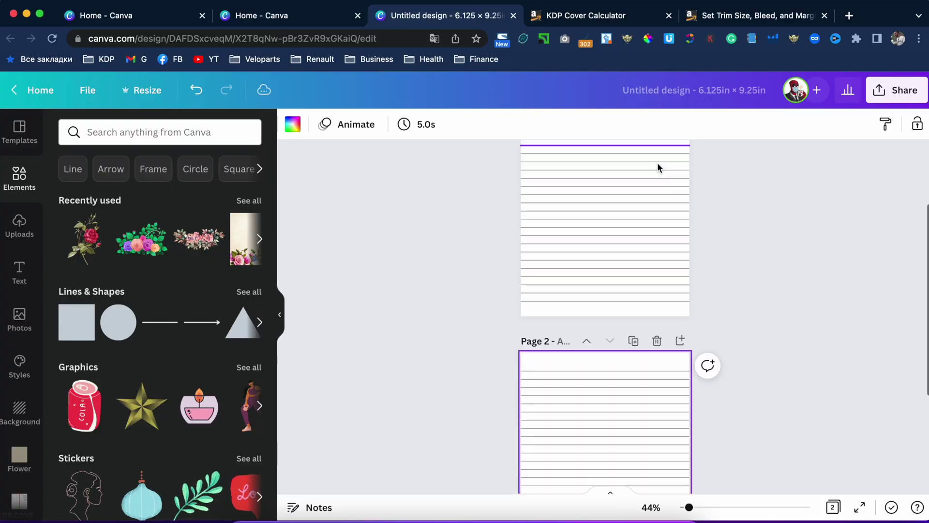
{"action": "left_click", "coordinate": [633, 165]}
{"action": "left_click", "coordinate": [633, 165]}
{"action": "left_click", "coordinate": [633, 165]}
{"action": "left_click", "coordinate": [633, 165]}
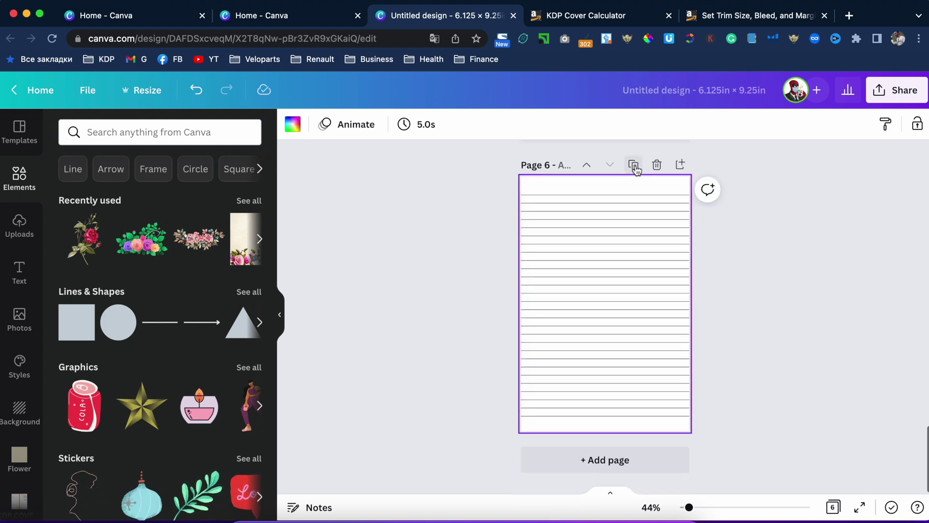
{"action": "left_click", "coordinate": [633, 165]}
{"action": "left_click", "coordinate": [633, 165]}
{"action": "left_click", "coordinate": [633, 165]}
{"action": "left_click", "coordinate": [633, 165]}
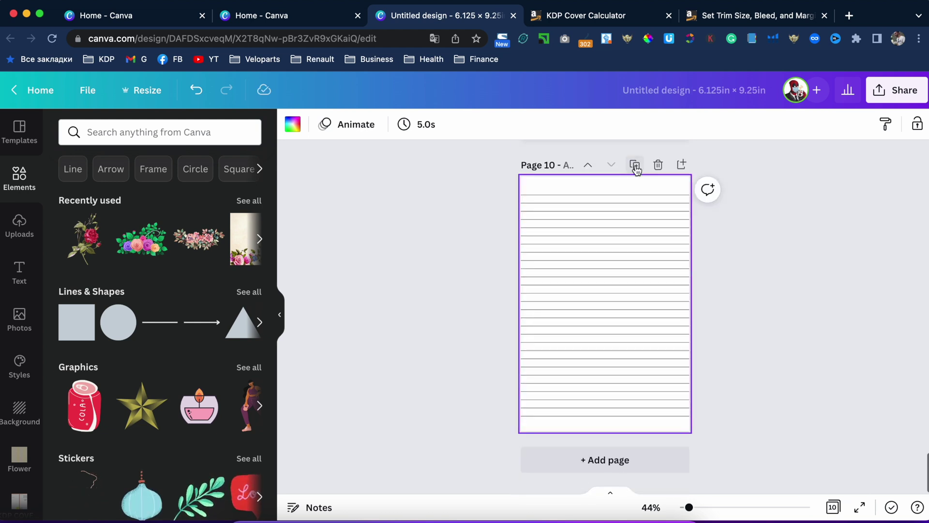
{"action": "left_click", "coordinate": [633, 165]}
{"action": "left_click", "coordinate": [634, 165]}
{"action": "left_click", "coordinate": [634, 165]}
{"action": "left_click", "coordinate": [634, 165]}
{"action": "left_click", "coordinate": [634, 165]}
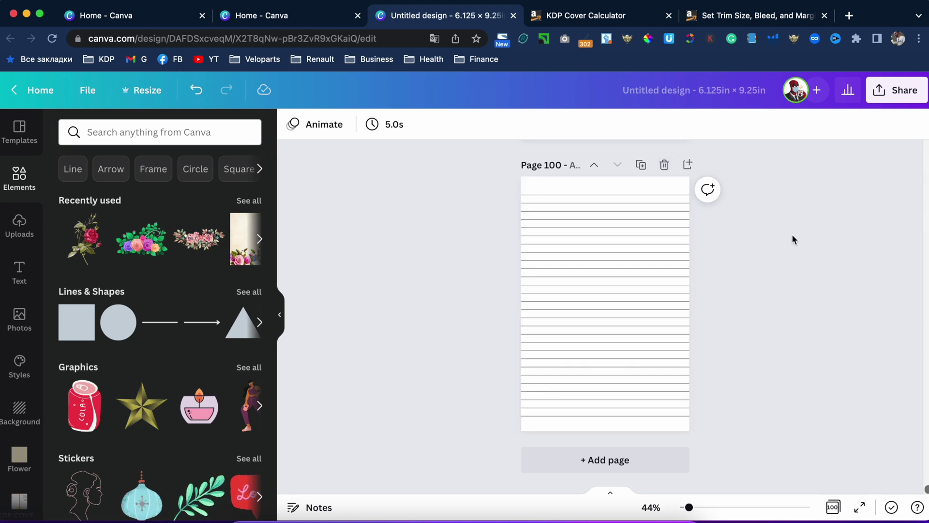
Step: Download all 100 pages as PDF Print and save the file as "100 pages" on the Desktop
{"action": "left_click", "coordinate": [897, 101]}
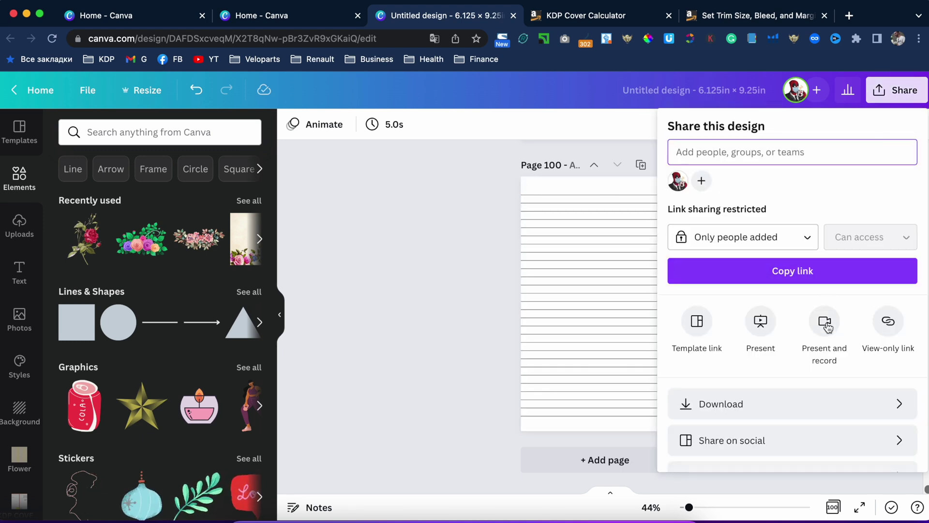
{"action": "left_click", "coordinate": [821, 402]}
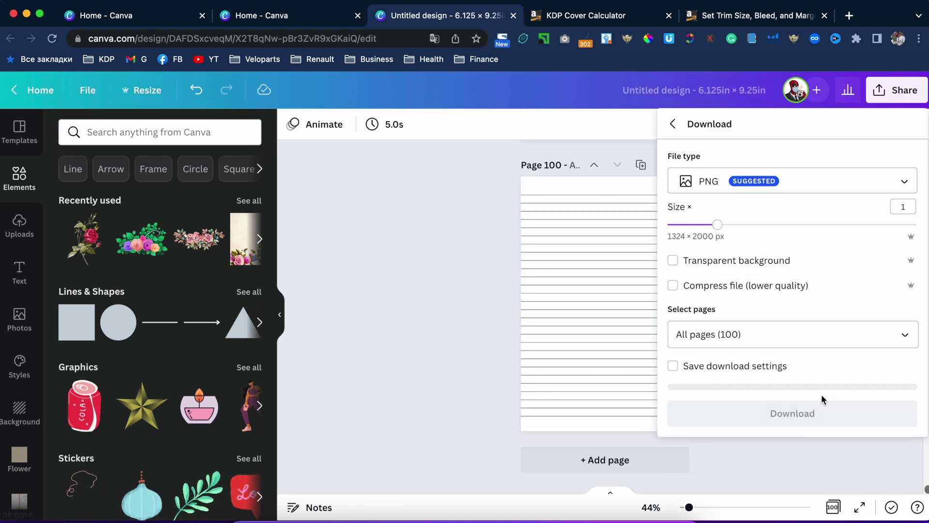
{"action": "left_click", "coordinate": [791, 193]}
{"action": "left_click", "coordinate": [682, 273]}
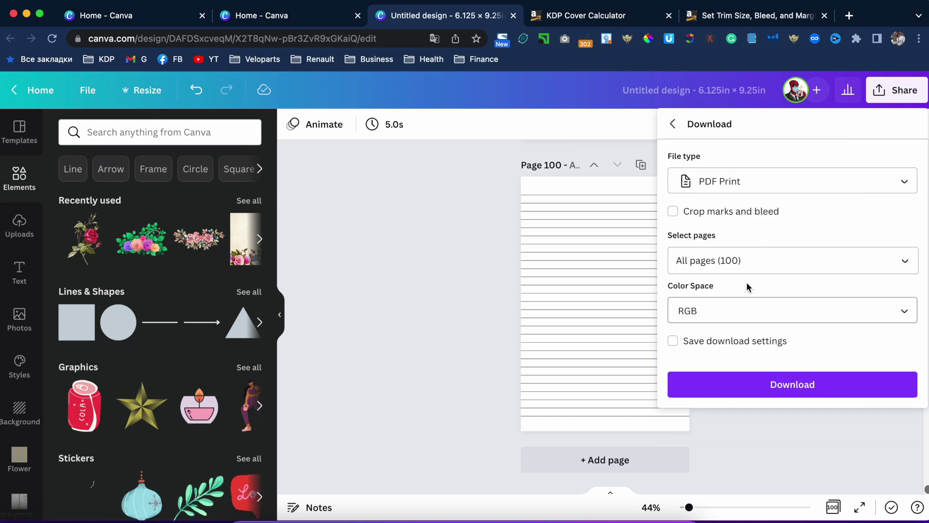
{"action": "left_click", "coordinate": [793, 385]}
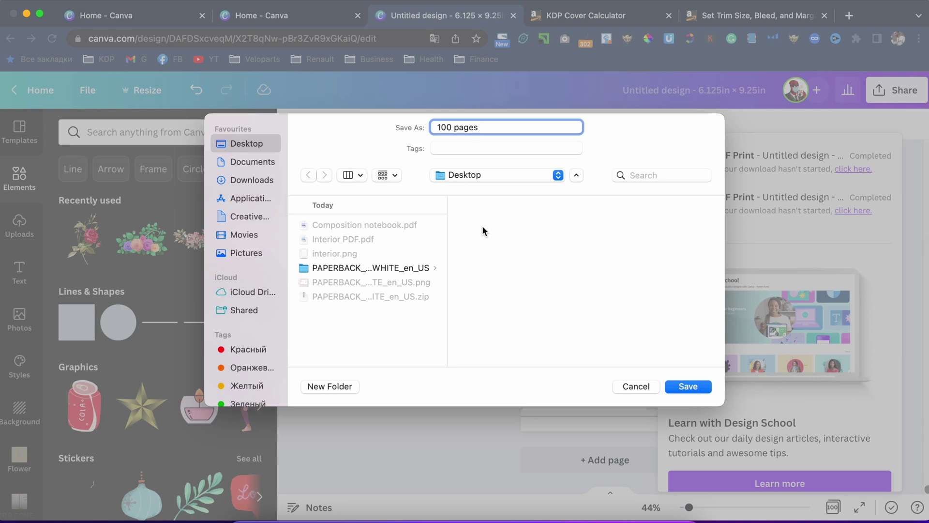
{"action": "left_click", "coordinate": [687, 386]}
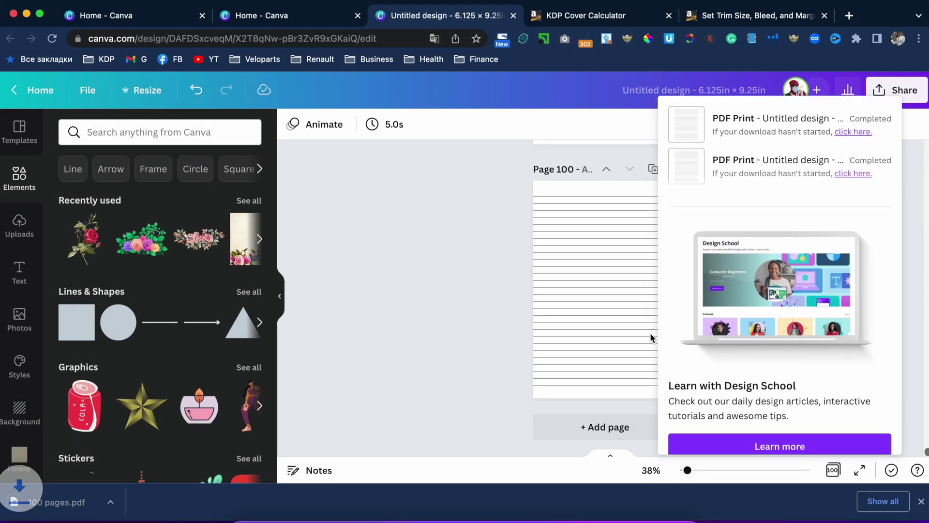
{"action": "left_click", "coordinate": [921, 502]}
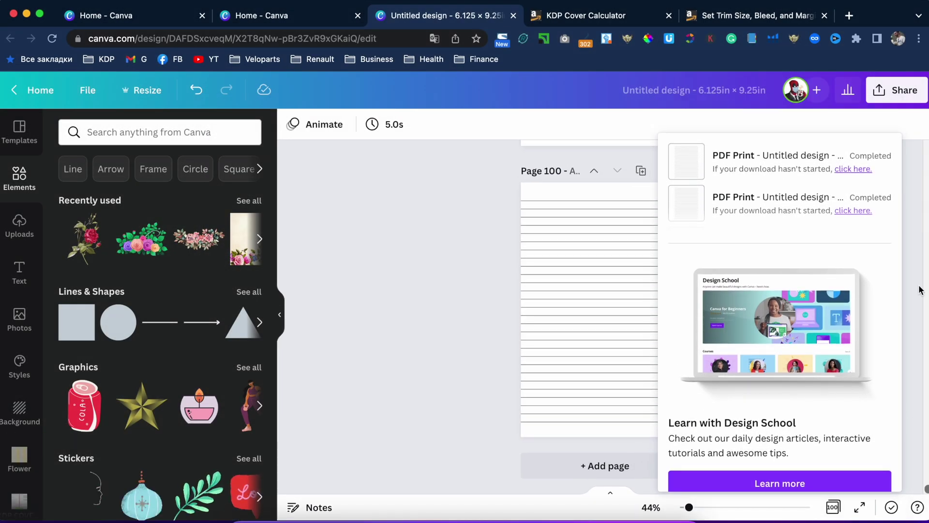
{"action": "left_click", "coordinate": [466, 318]}
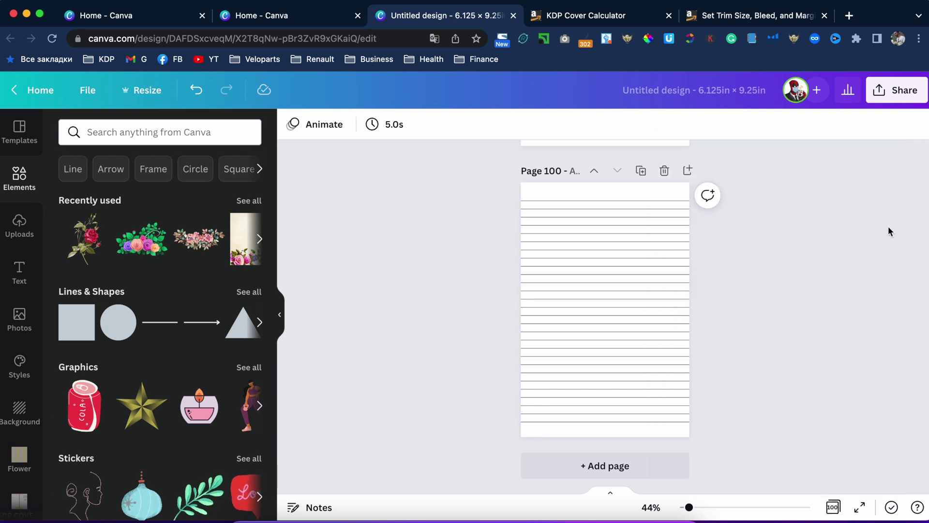
Step: Start another download of the design and limit its page selection to pages 1-20
{"action": "left_click", "coordinate": [894, 96]}
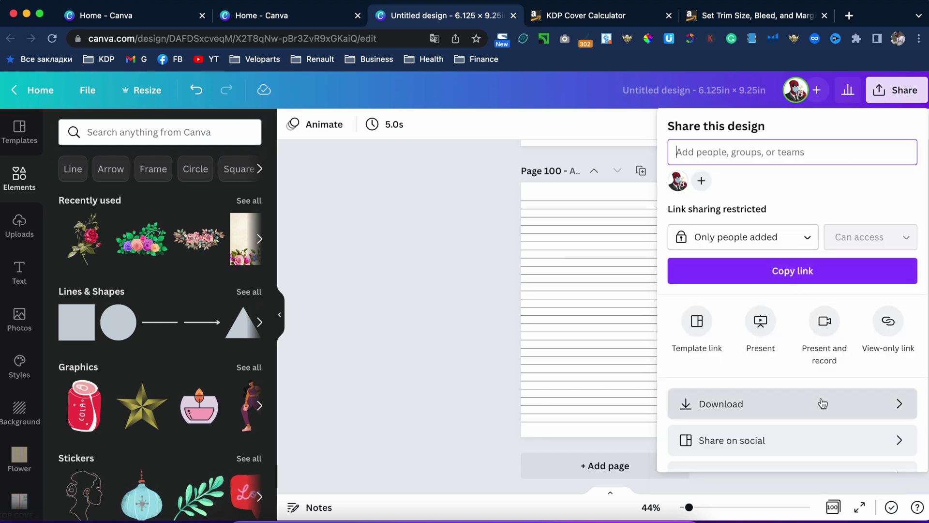
{"action": "left_click", "coordinate": [802, 414]}
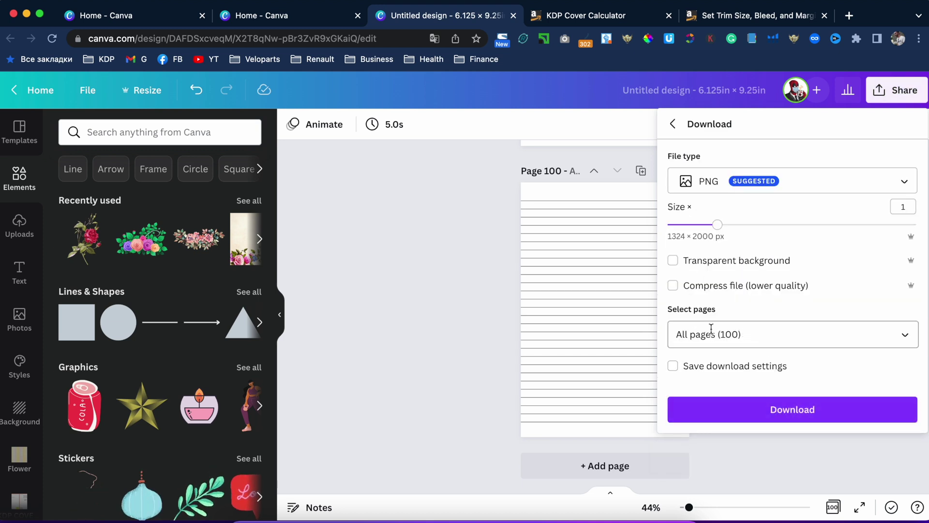
{"action": "left_click", "coordinate": [804, 329]}
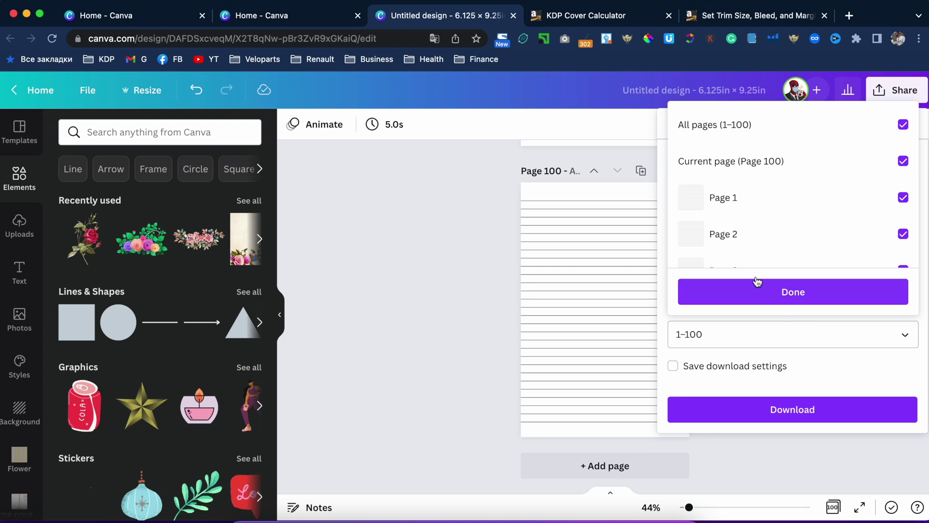
{"action": "left_click", "coordinate": [719, 336]}
{"action": "left_click", "coordinate": [743, 333]}
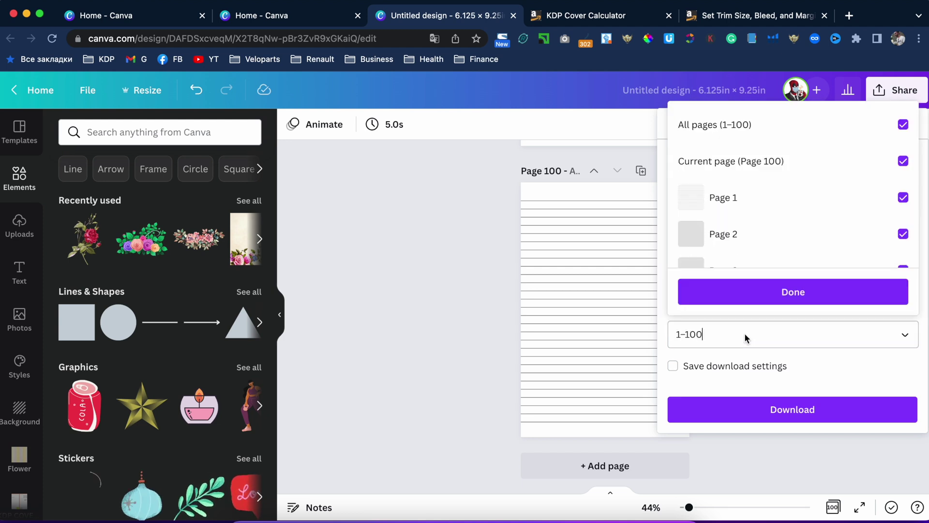
{"action": "key", "text": "BackSpace"}
{"action": "key", "text": "BackSpace"}
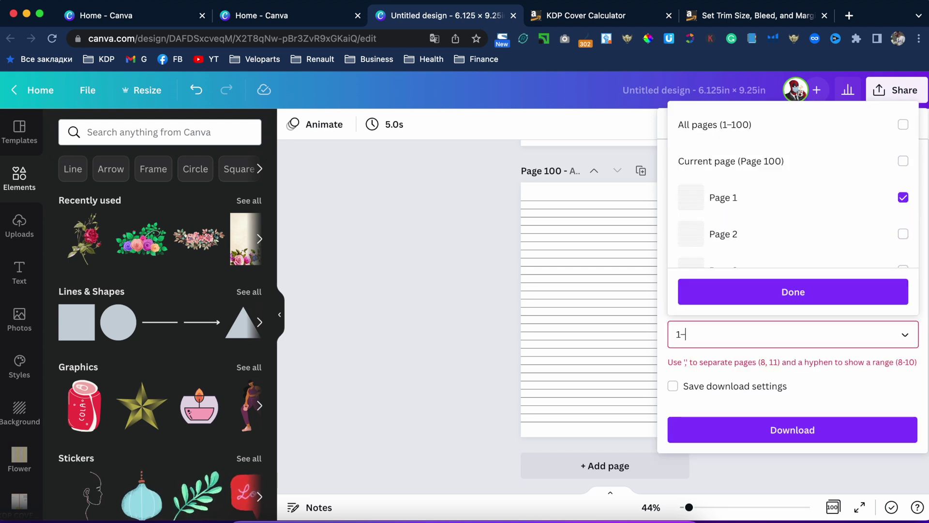
{"action": "type", "text": "20"}
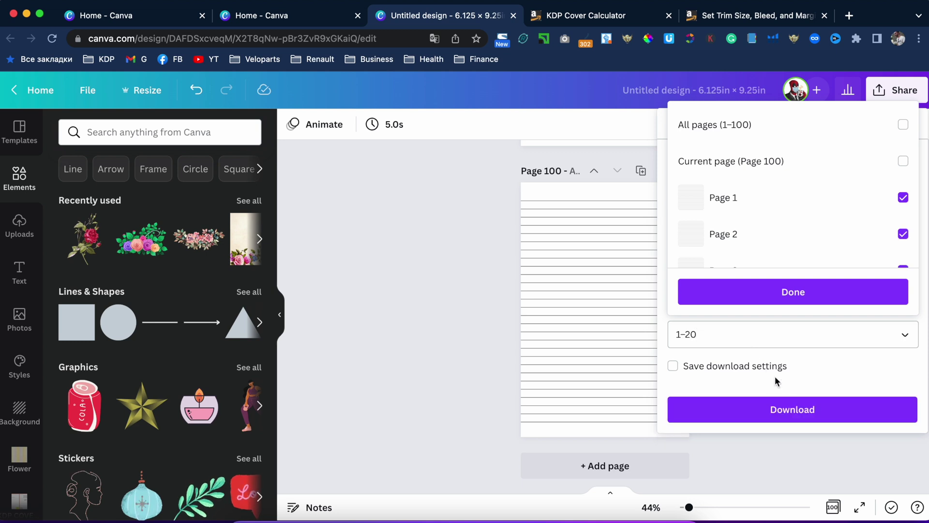
{"action": "left_click", "coordinate": [821, 300]}
Step: Set the file type to PDF Print, download the selected pages and save the file as "20 pages" on the Desktop
{"action": "left_click", "coordinate": [757, 181]}
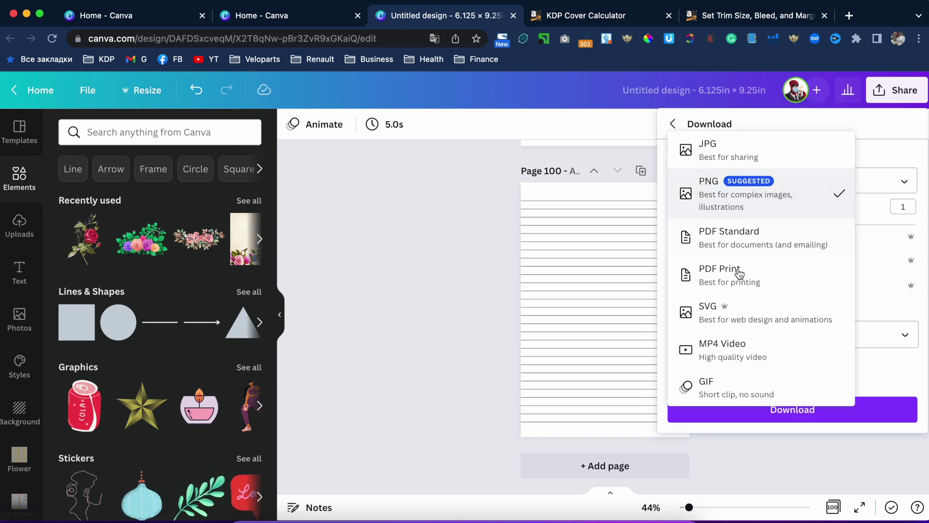
{"action": "left_click", "coordinate": [762, 271]}
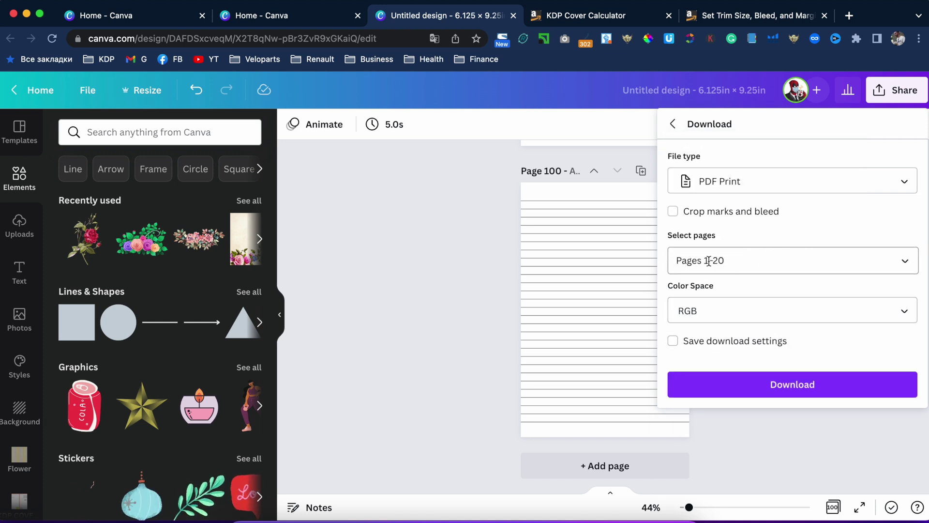
{"action": "left_click", "coordinate": [824, 390]}
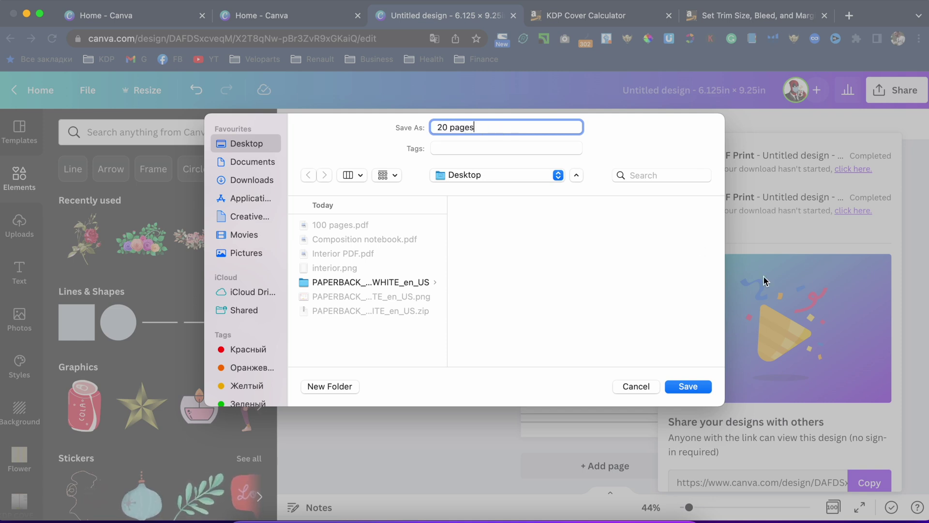
{"action": "left_click", "coordinate": [688, 386]}
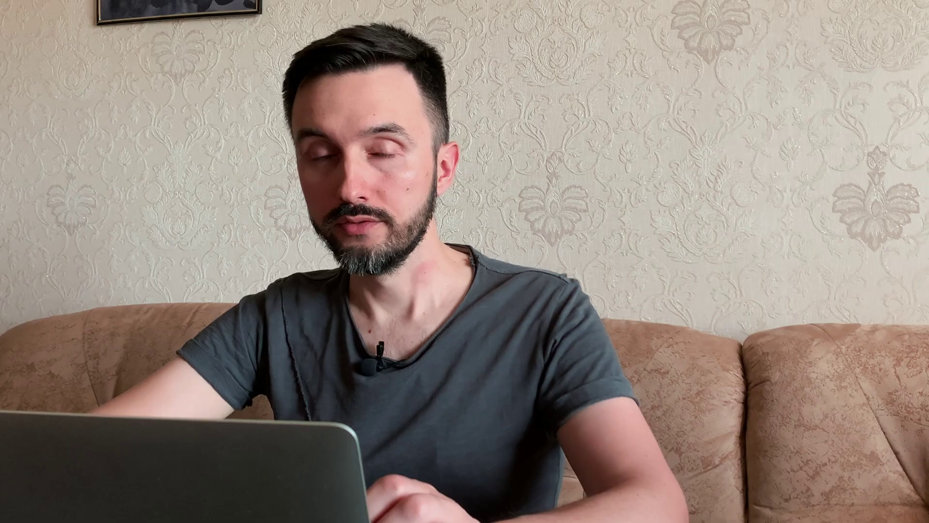
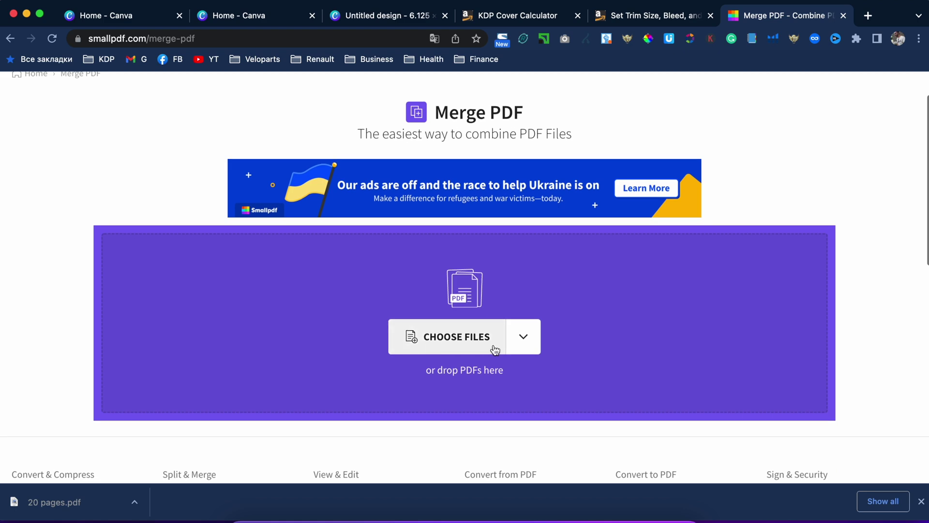
Step: On Smallpdf's Merge PDF page, add 20 pages.pdf and 100 pages.pdf from the Desktop
{"action": "scroll", "coordinate": [480, 341], "scroll_direction": "down", "scroll_amount": 2}
{"action": "left_click", "coordinate": [467, 285]}
{"action": "left_click", "coordinate": [351, 187]}
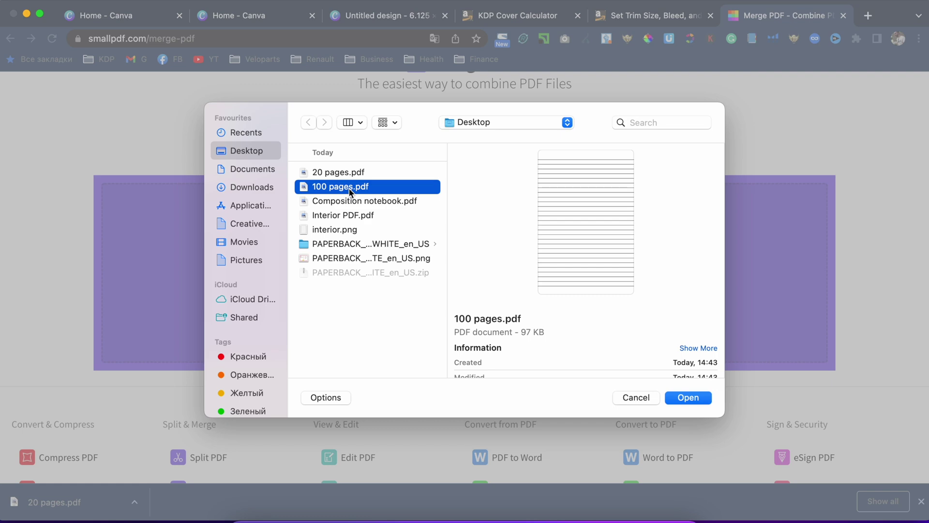
{"action": "left_click", "coordinate": [348, 174], "text": "shift"}
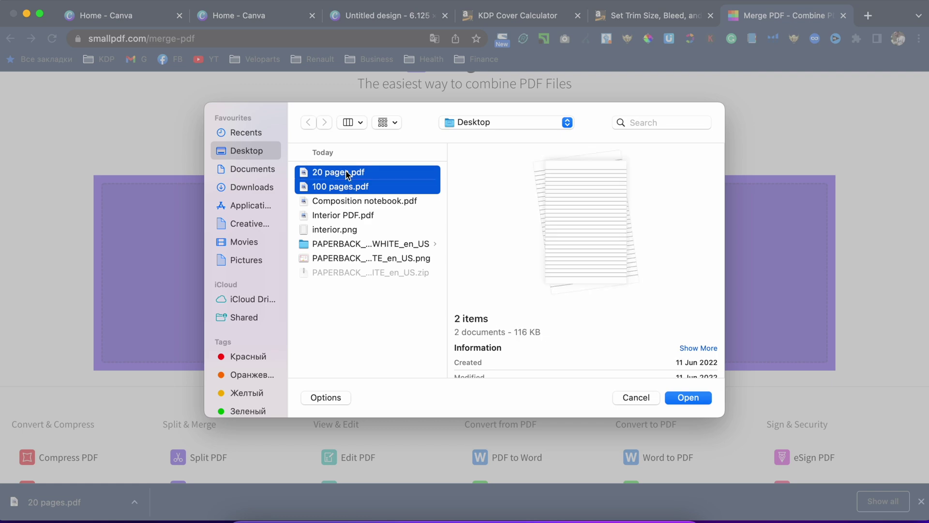
{"action": "left_click", "coordinate": [694, 400]}
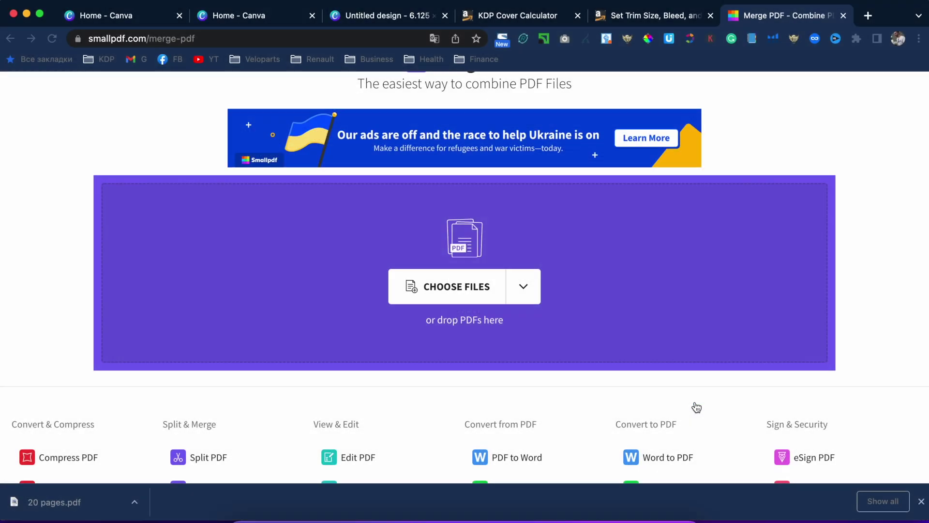
Step: Merge the two added PDFs into one document in file mode
{"action": "scroll", "coordinate": [589, 277], "scroll_direction": "down", "scroll_amount": 2}
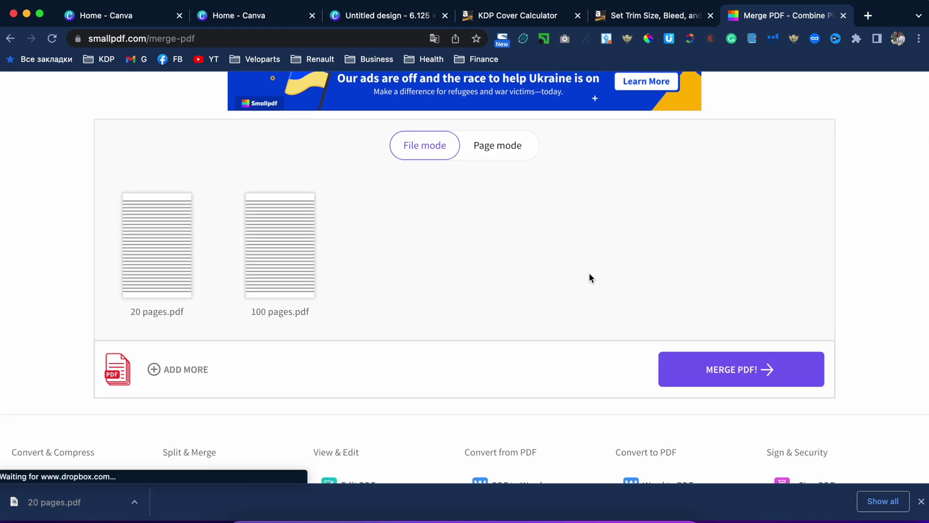
{"action": "scroll", "coordinate": [589, 278], "scroll_direction": "down", "scroll_amount": 2}
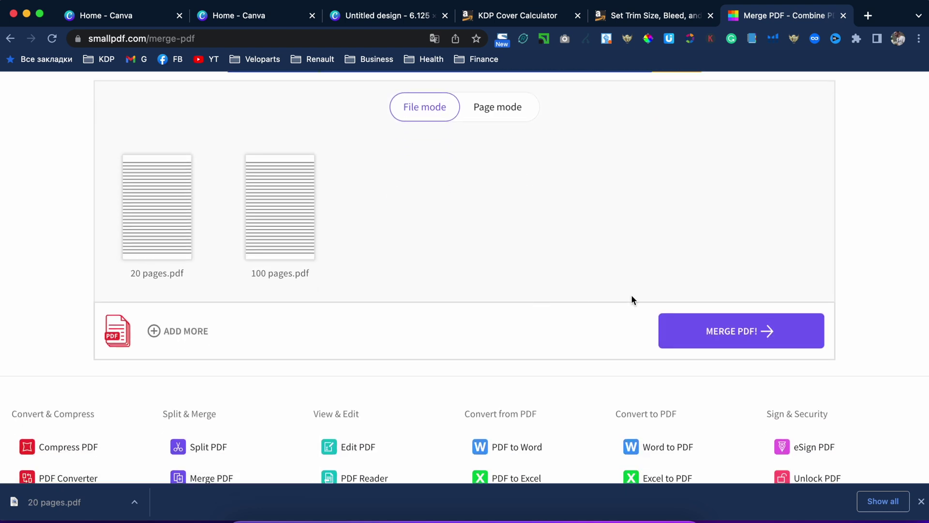
{"action": "left_click", "coordinate": [678, 331]}
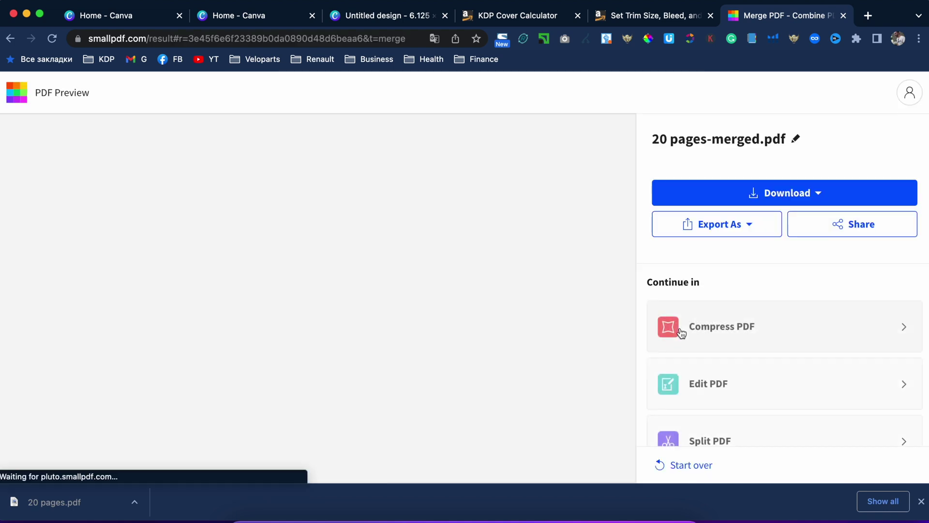
{"action": "scroll", "coordinate": [632, 261], "scroll_direction": "down", "scroll_amount": 3}
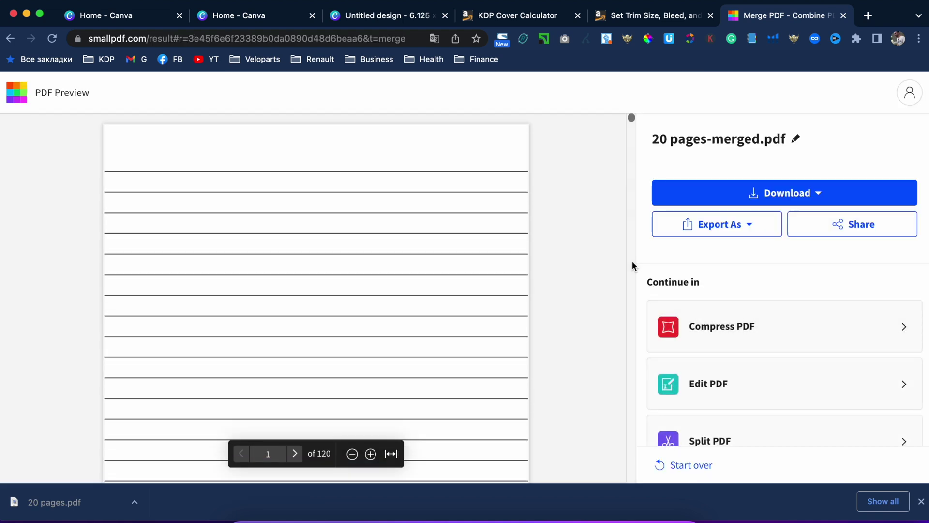
Step: Download the merged PDF to the device, saving it on the Desktop as "Ready to upload interior", and open the downloaded file
{"action": "scroll", "coordinate": [632, 262], "scroll_direction": "down", "scroll_amount": 20}
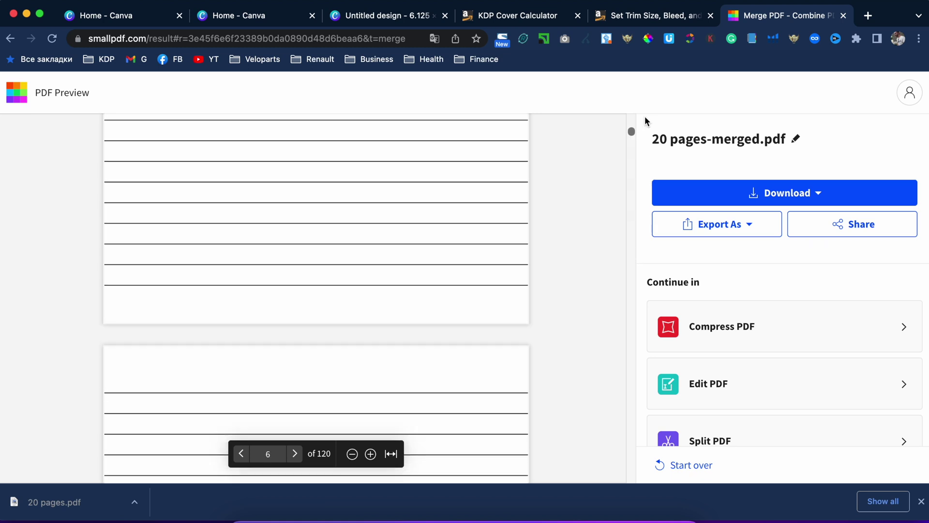
{"action": "left_click_drag", "start_coordinate": [633, 135], "coordinate": [645, 471]}
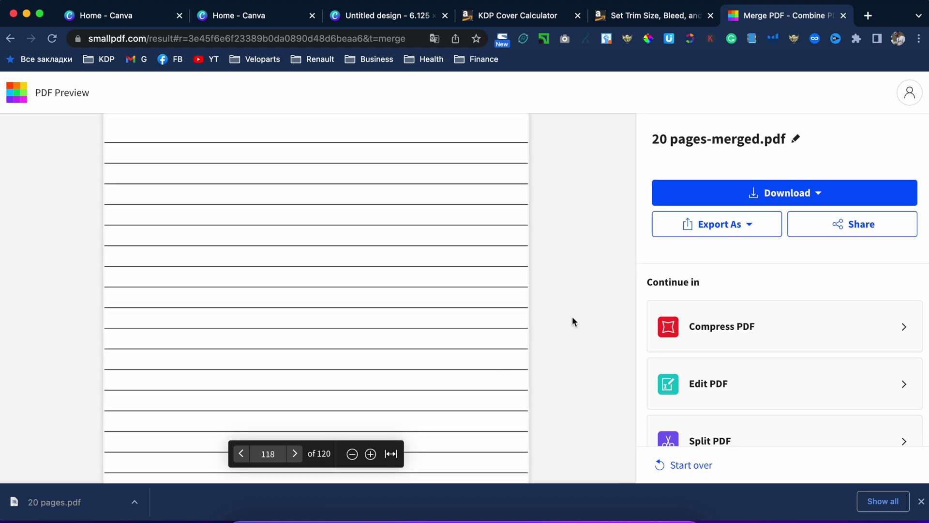
{"action": "left_click", "coordinate": [794, 193]}
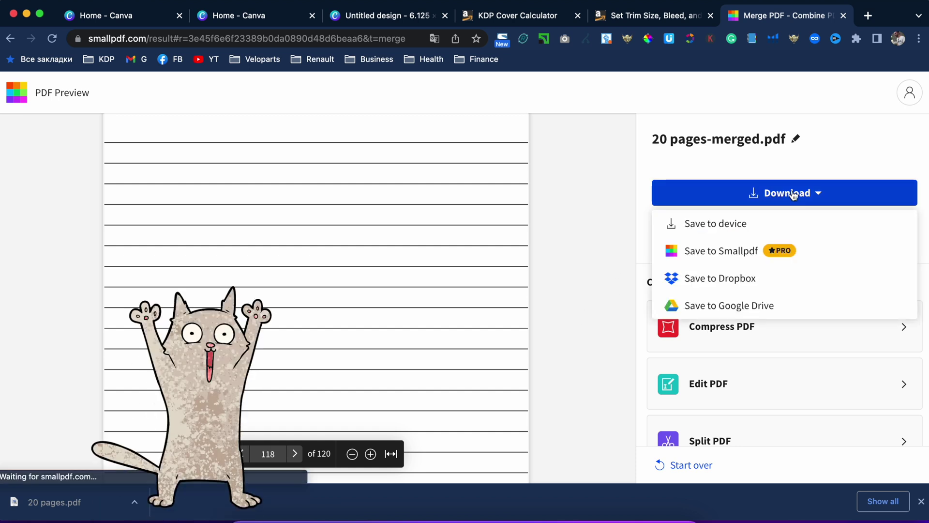
{"action": "left_click", "coordinate": [726, 231]}
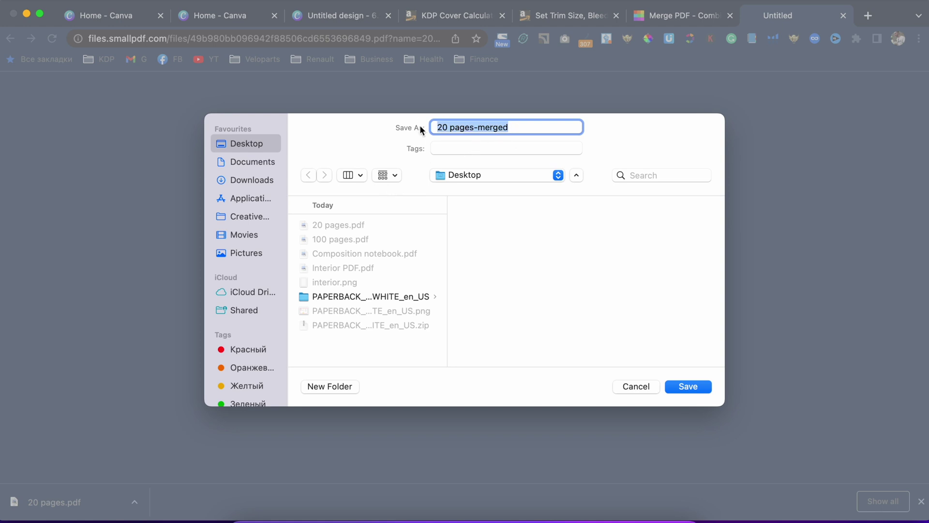
{"action": "type", "text": "Ready to upload"}
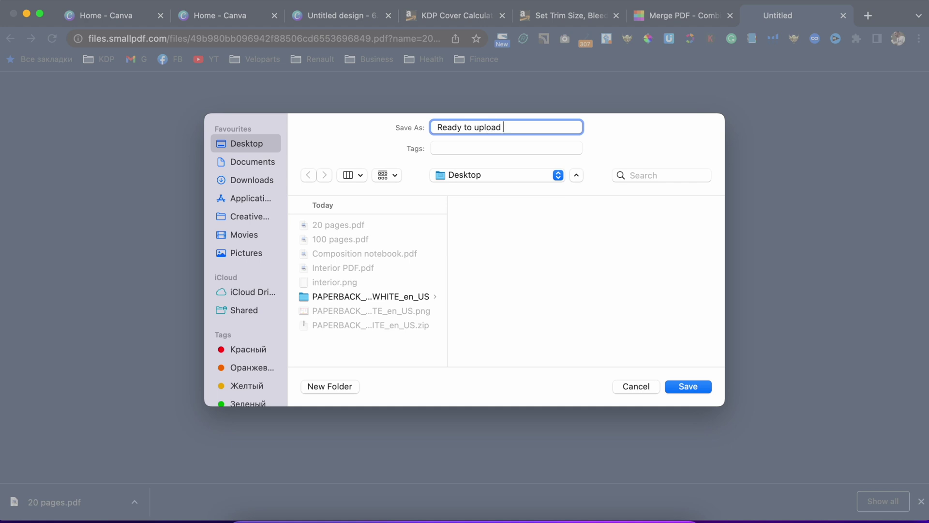
{"action": "type", "text": "interior"}
{"action": "left_click", "coordinate": [686, 386]}
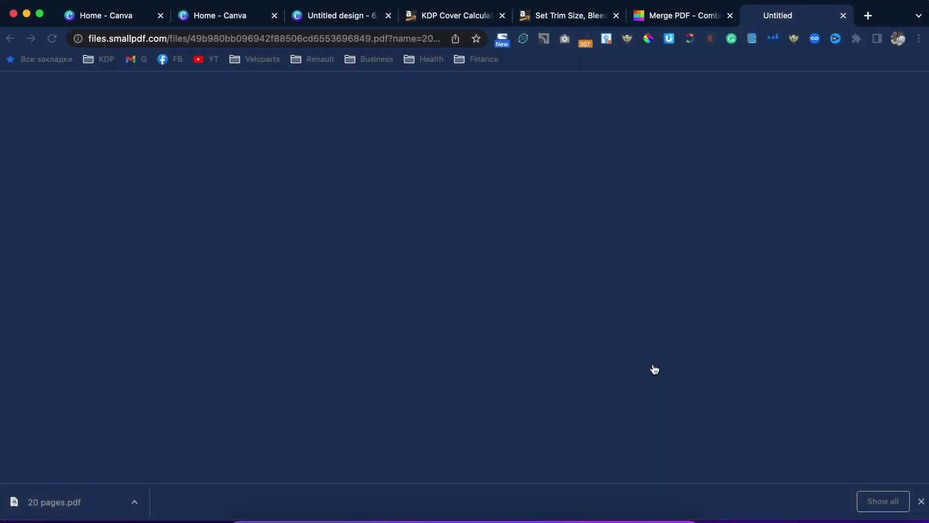
{"action": "left_click", "coordinate": [91, 490]}
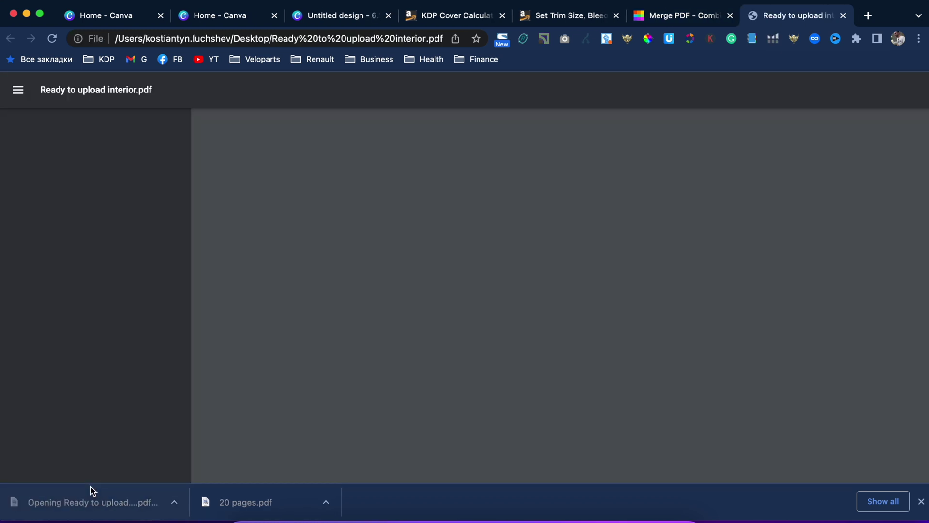